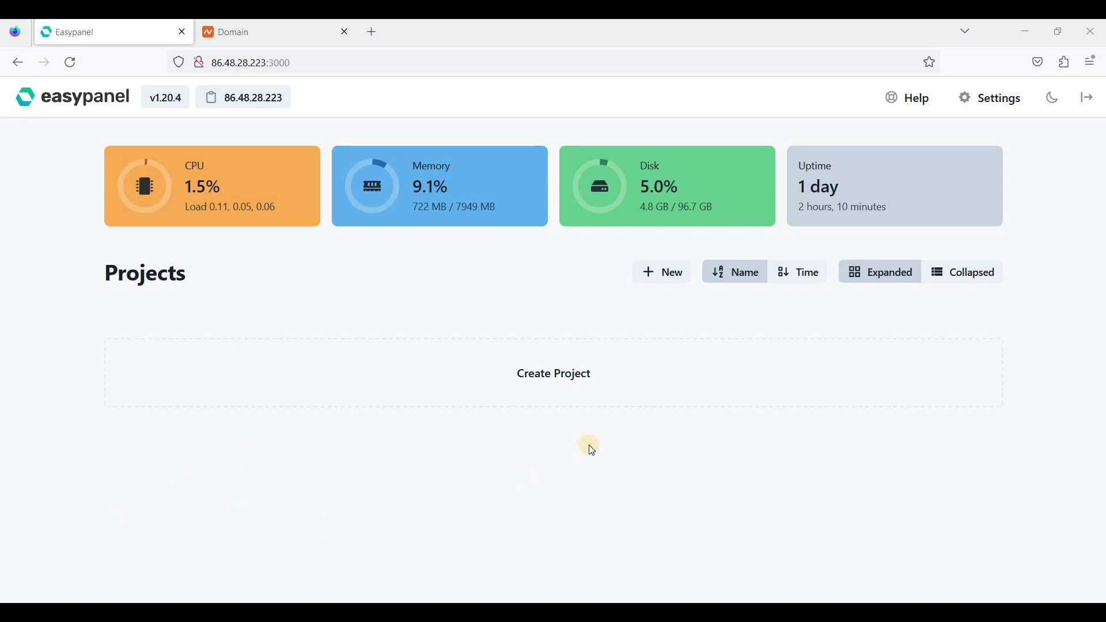
Create a project named 'wp-project' using the new project form
left_click(563, 390)
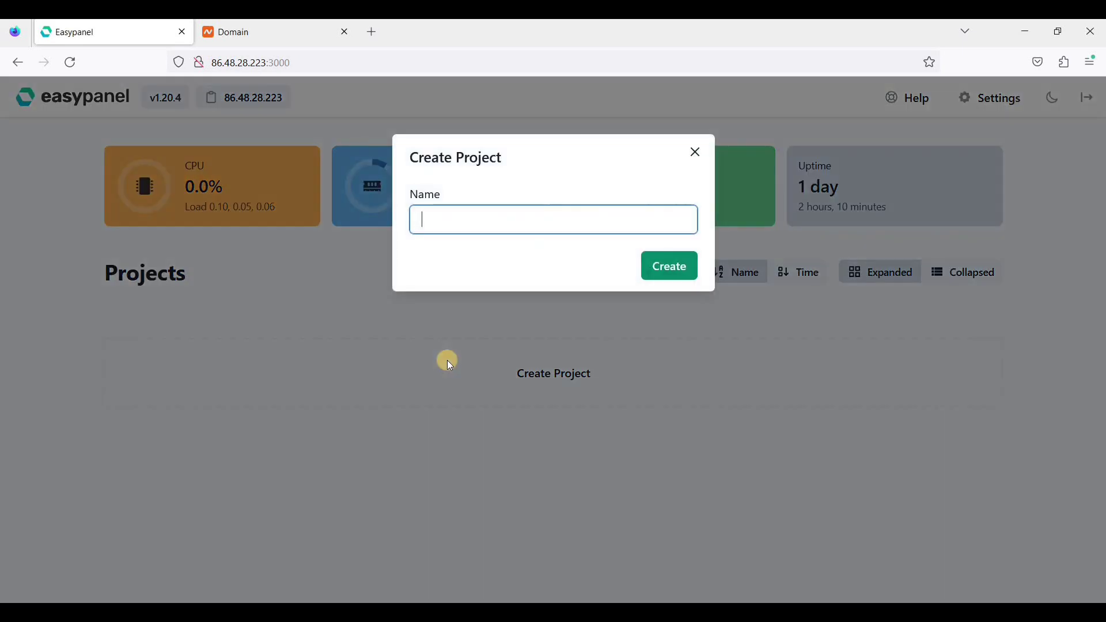
type("wp")
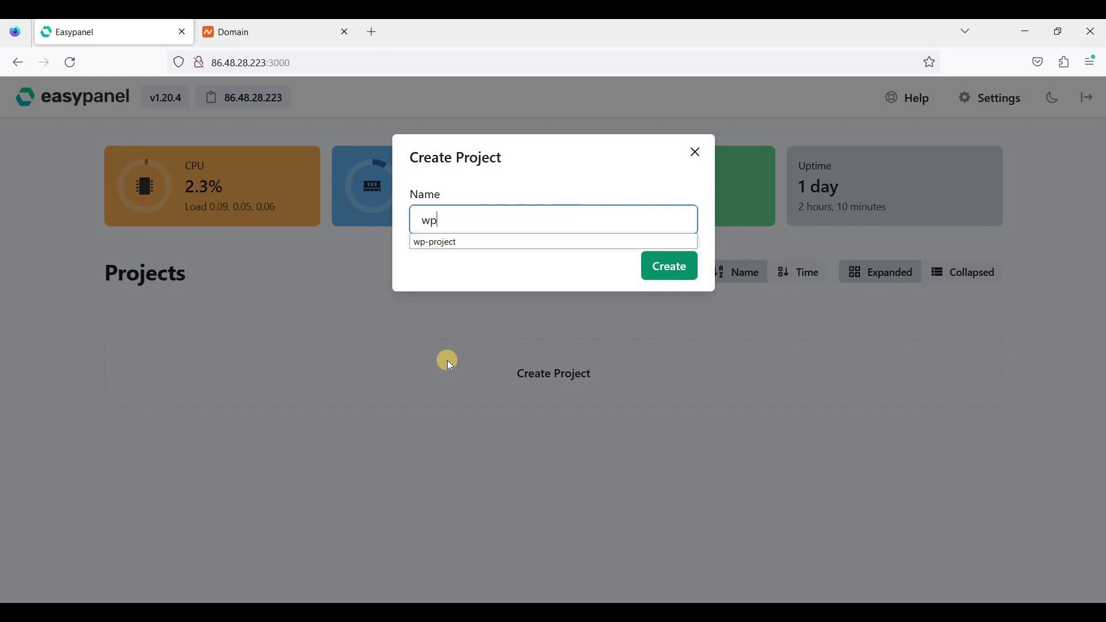
type("-project")
left_click(669, 266)
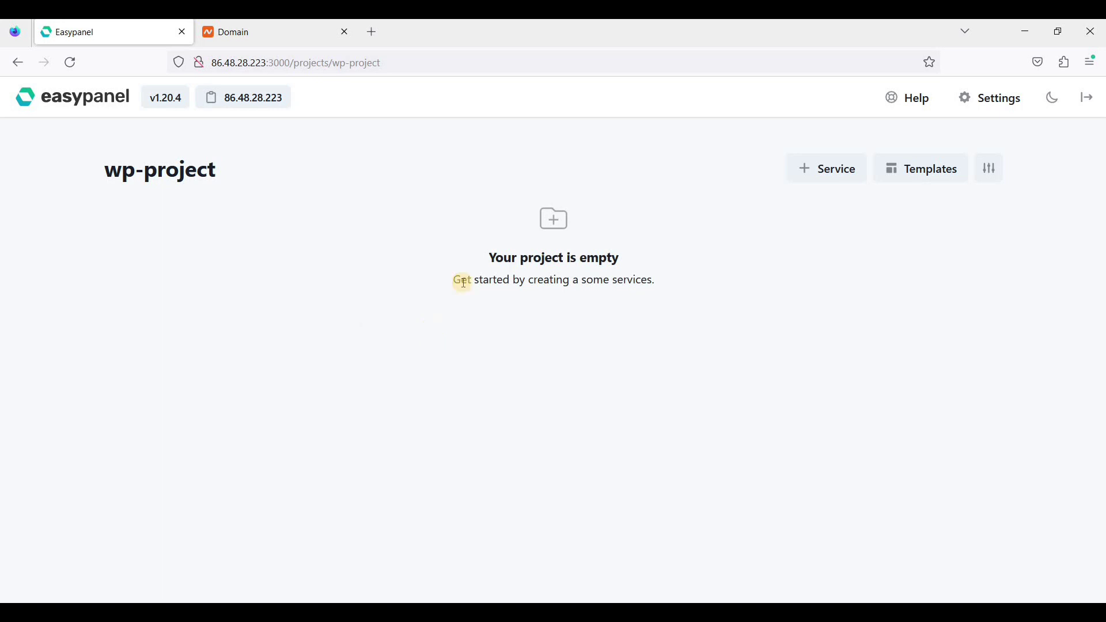
Find and choose the WordPress template in the Templates list
left_click(928, 173)
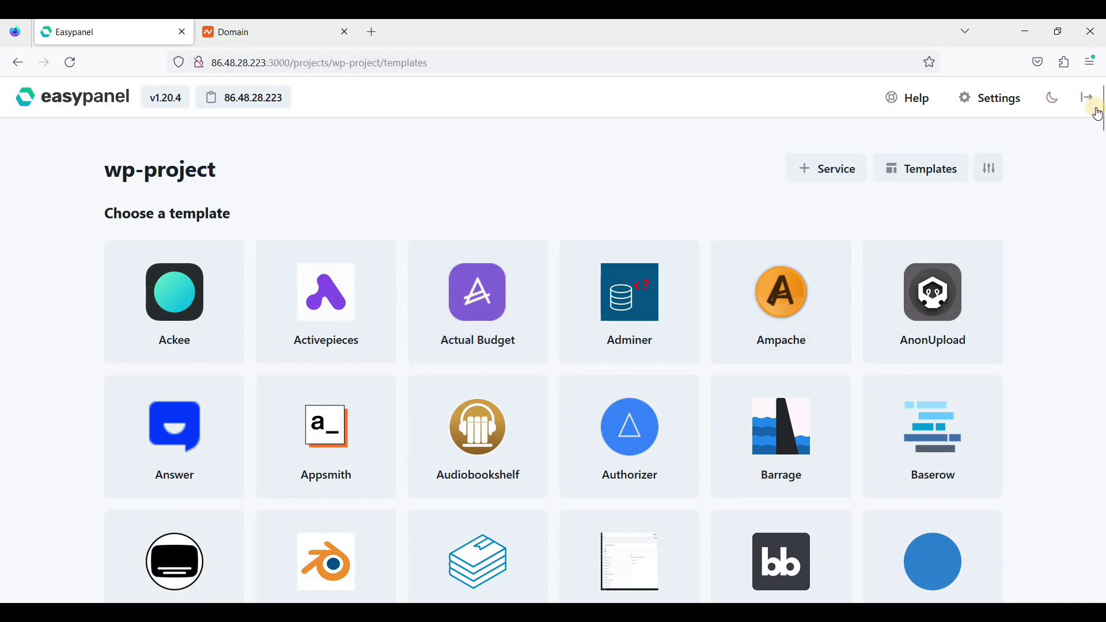
left_click_drag(1101, 125, 1100, 571)
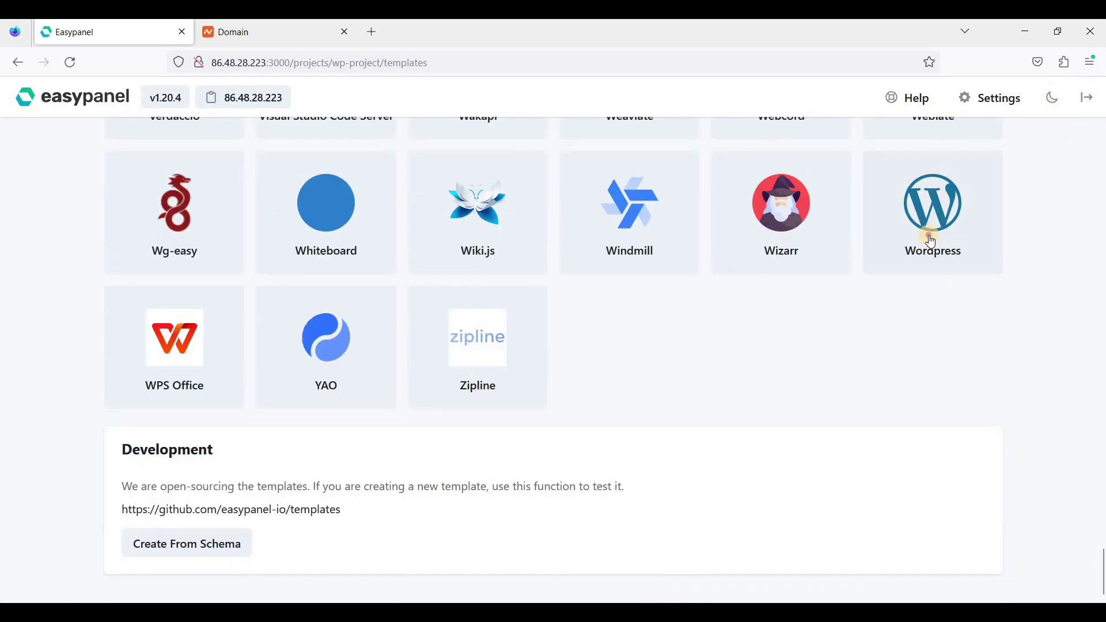
left_click(930, 238)
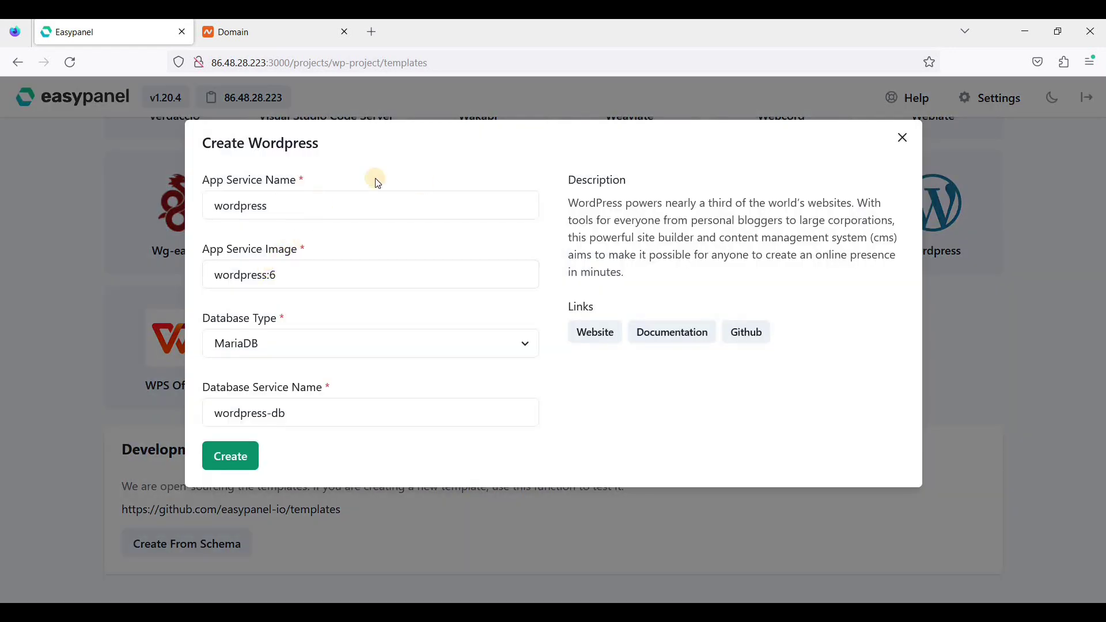
Create WordPress with a MariaDB database named wordpress-db and open the wordpress app
left_click(231, 457)
left_click(289, 345)
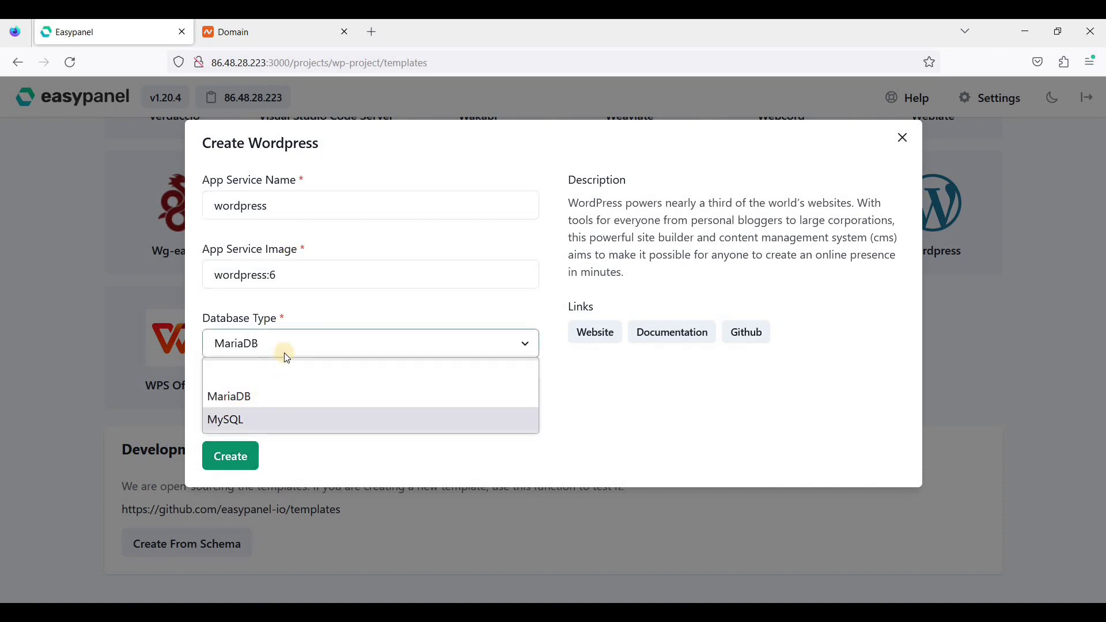
left_click(284, 352)
left_click(231, 457)
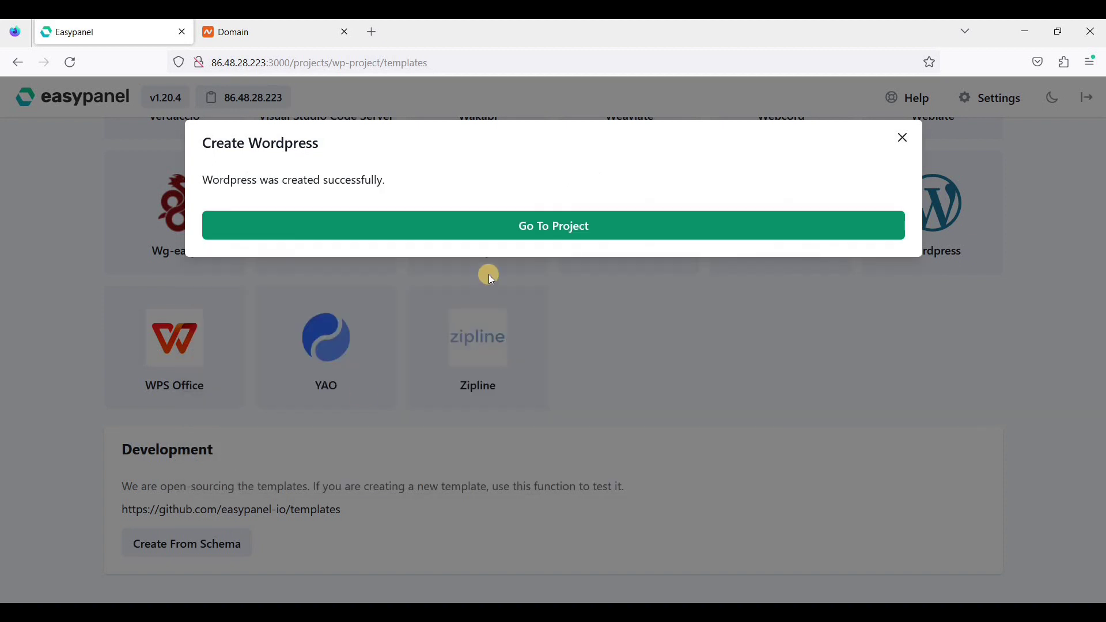
left_click(509, 237)
Show the wordpress app's Domains tab with wp-project-wordpress.biqhjz.easypanel.host on port 80
left_click(173, 223)
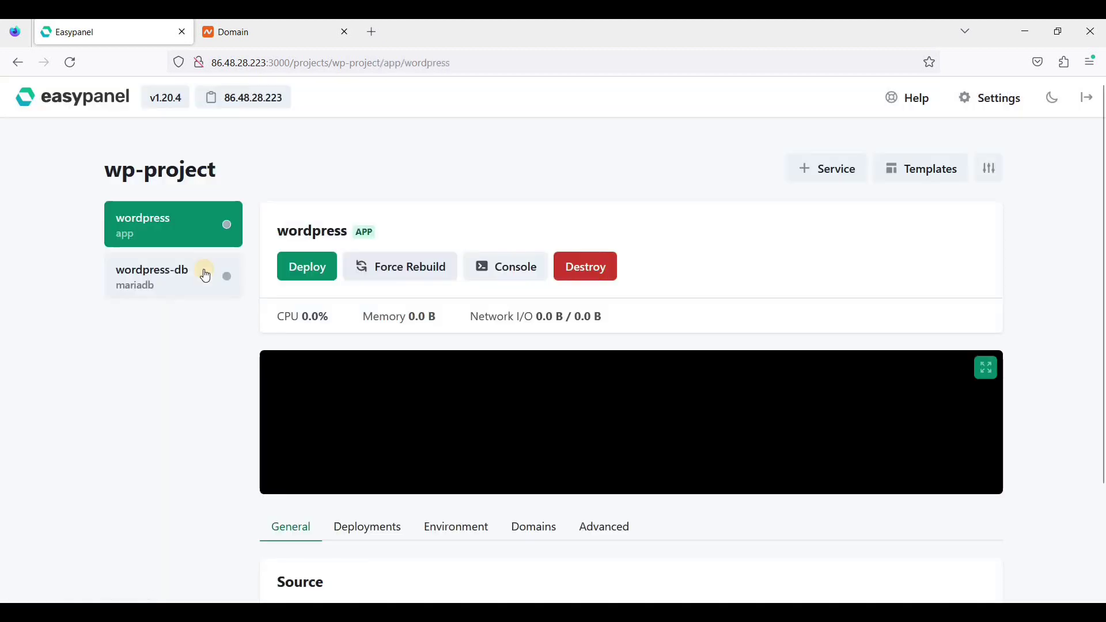
scroll(232, 325, "down", 3)
scroll(432, 346, "down", 2)
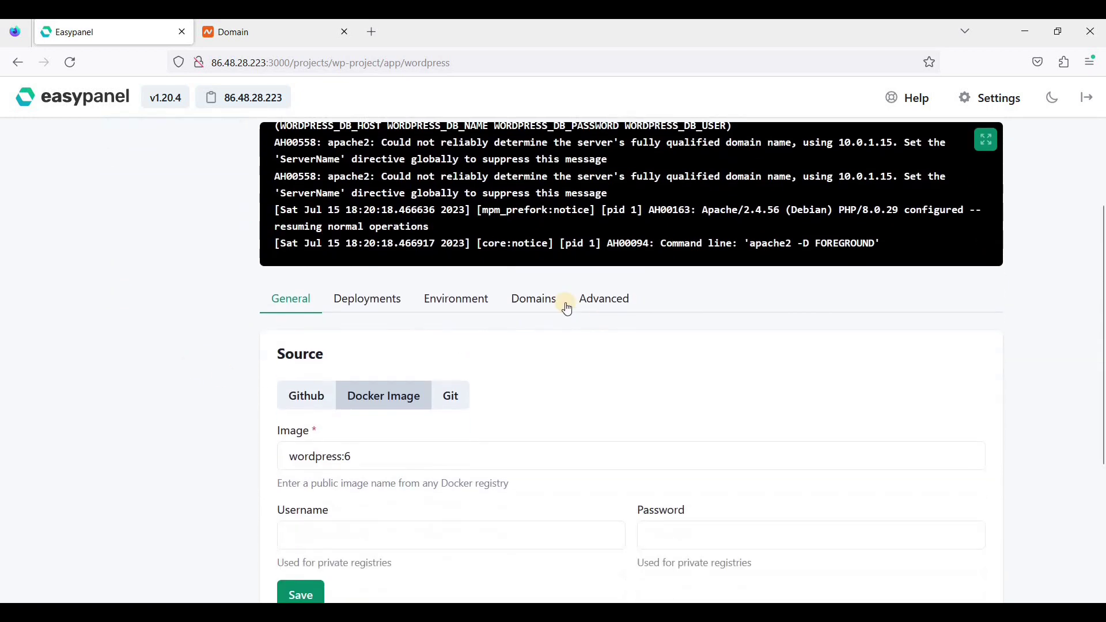
left_click(532, 299)
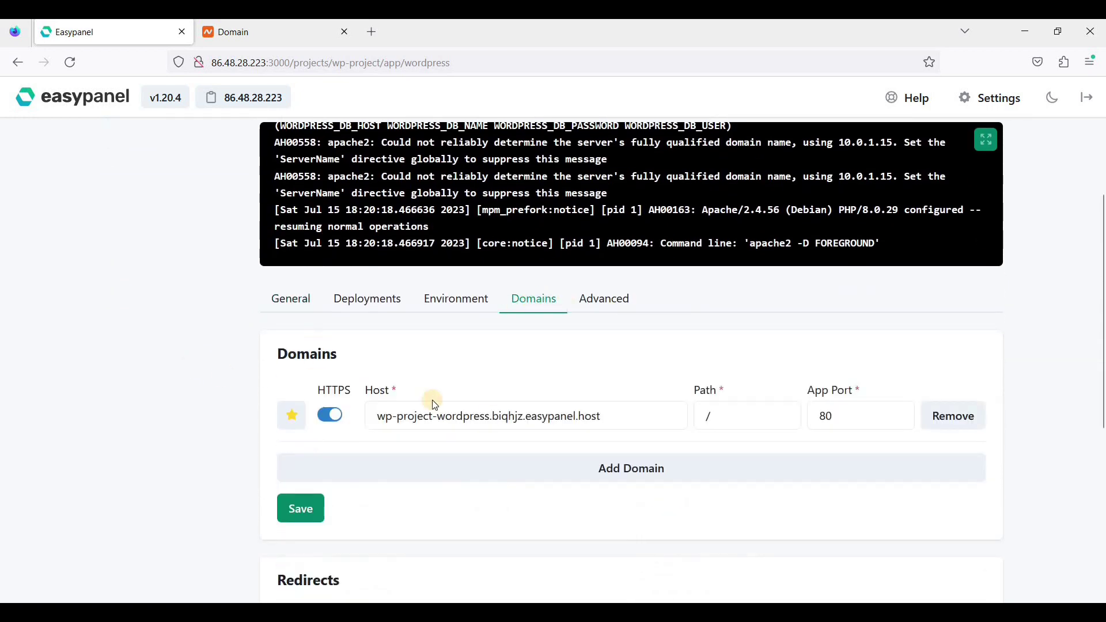
scroll(351, 433, "down", 1)
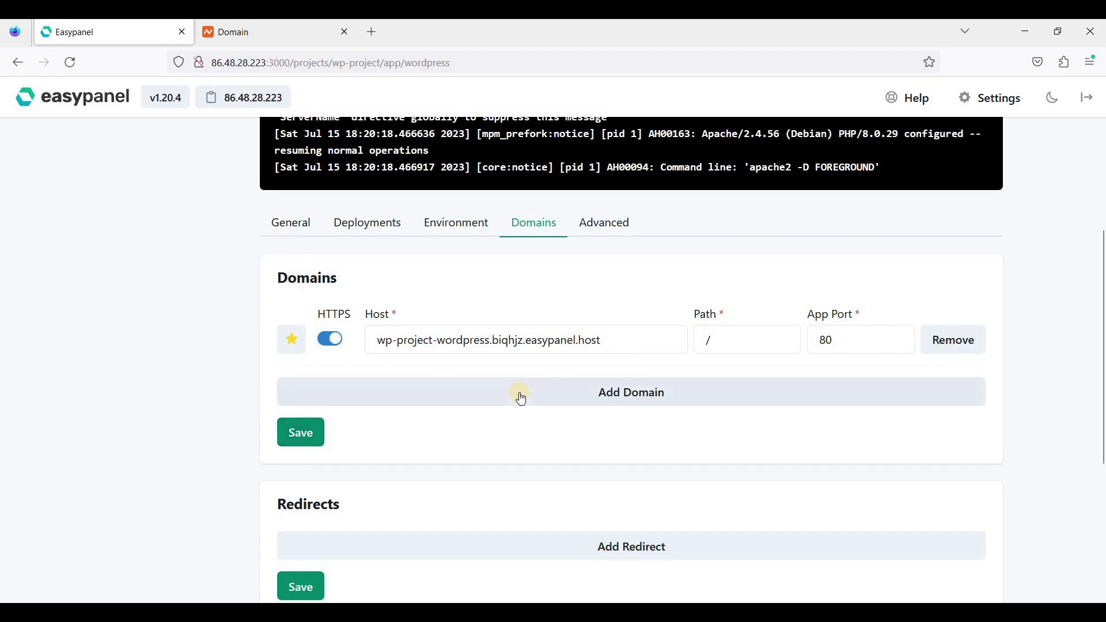
scroll(562, 324, "up", 2)
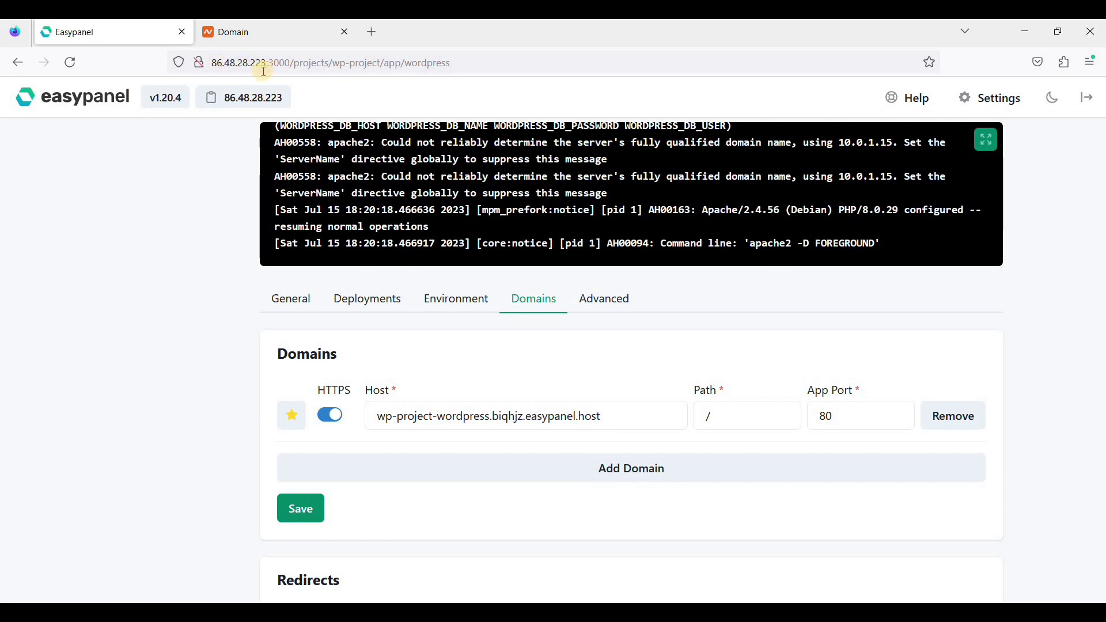
scroll(292, 182, "up", 2)
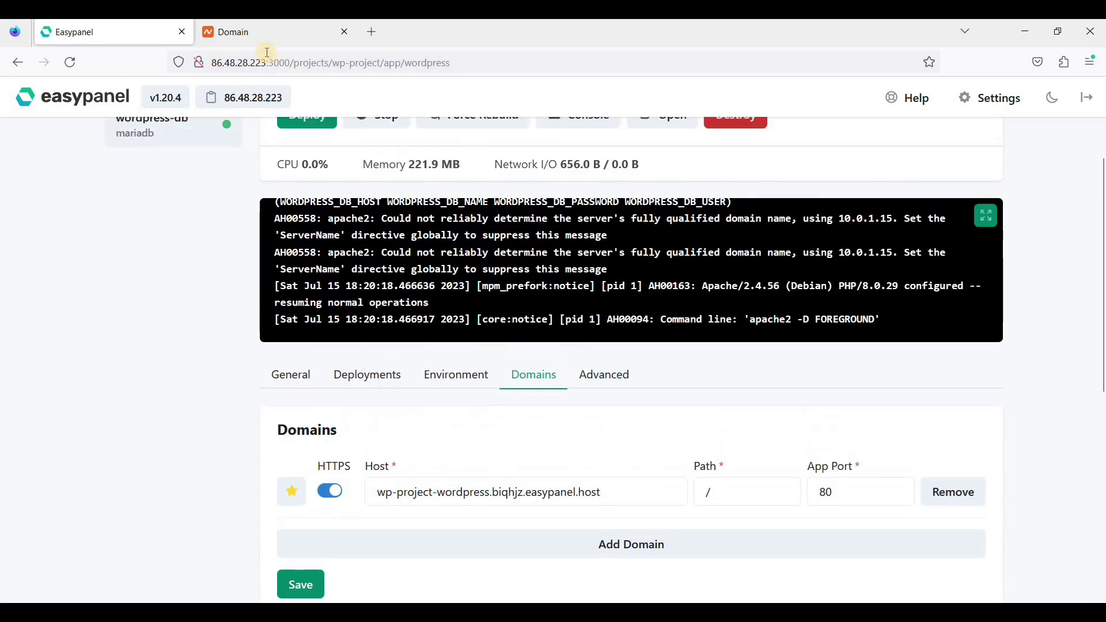
Open Advanced DNS for webshanks.store and select the @ and www A records
left_click(253, 38)
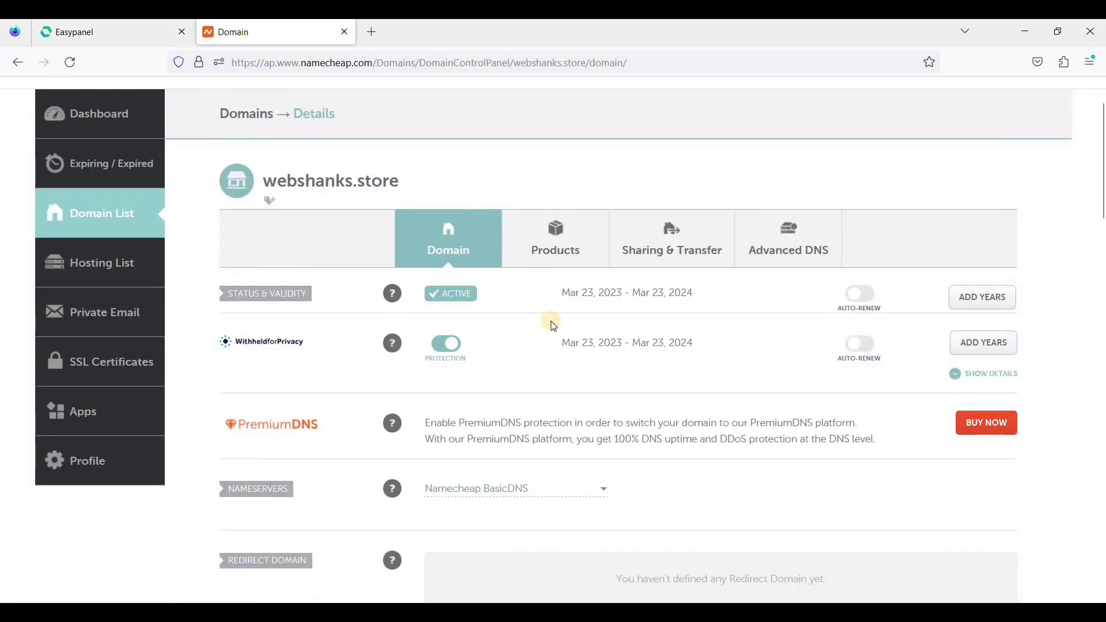
scroll(553, 319, "down", 3)
scroll(666, 307, "up", 1)
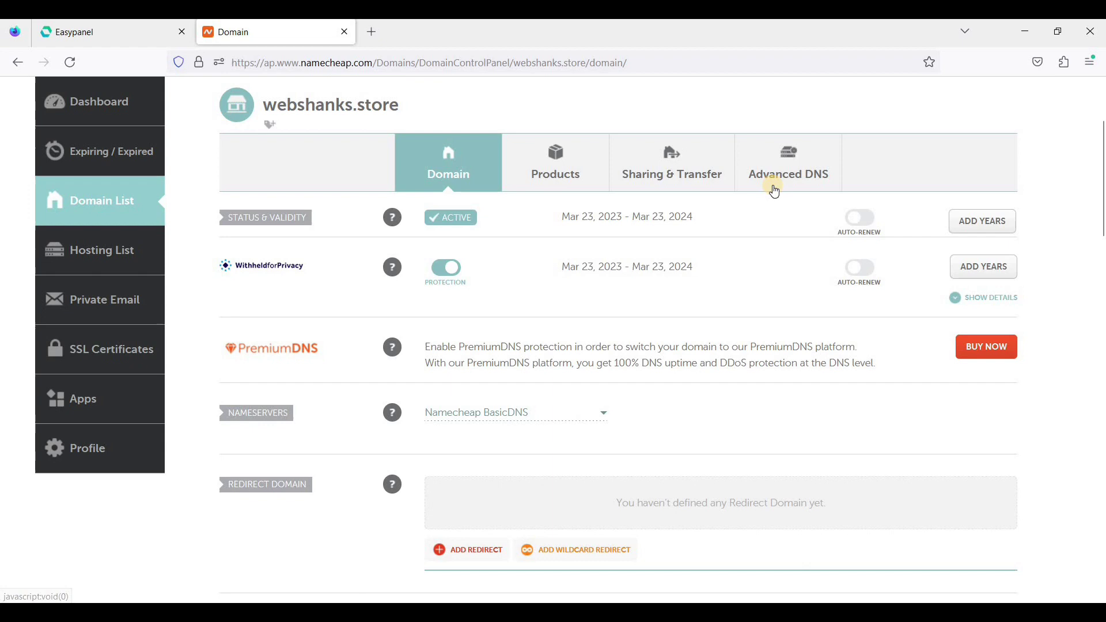
left_click(782, 173)
scroll(643, 380, "down", 2)
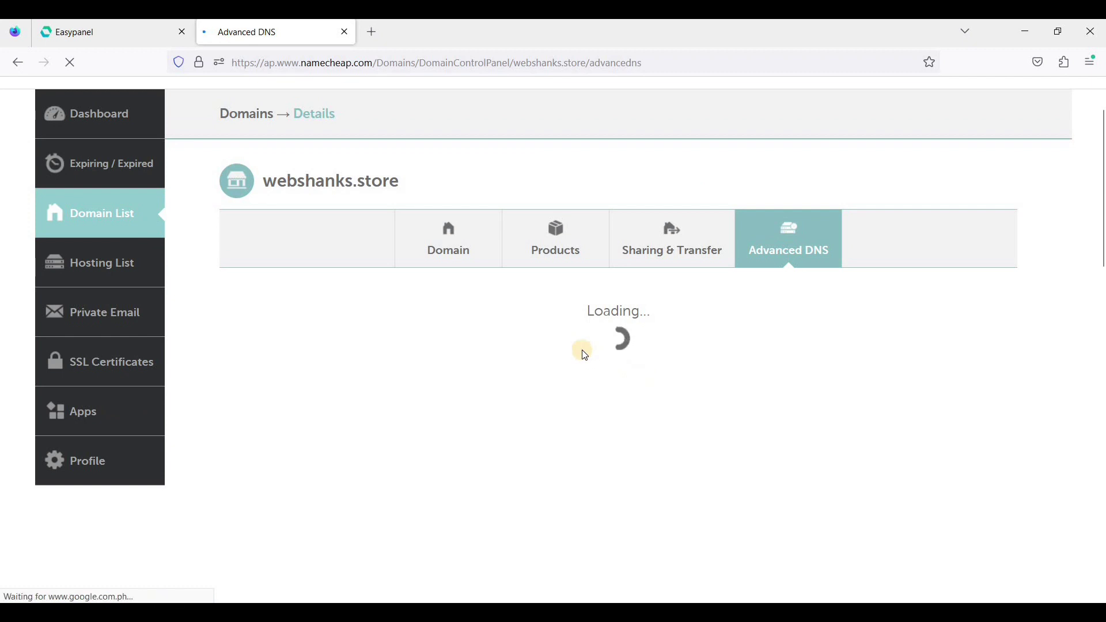
scroll(534, 350, "down", 2)
scroll(346, 347, "down", 1)
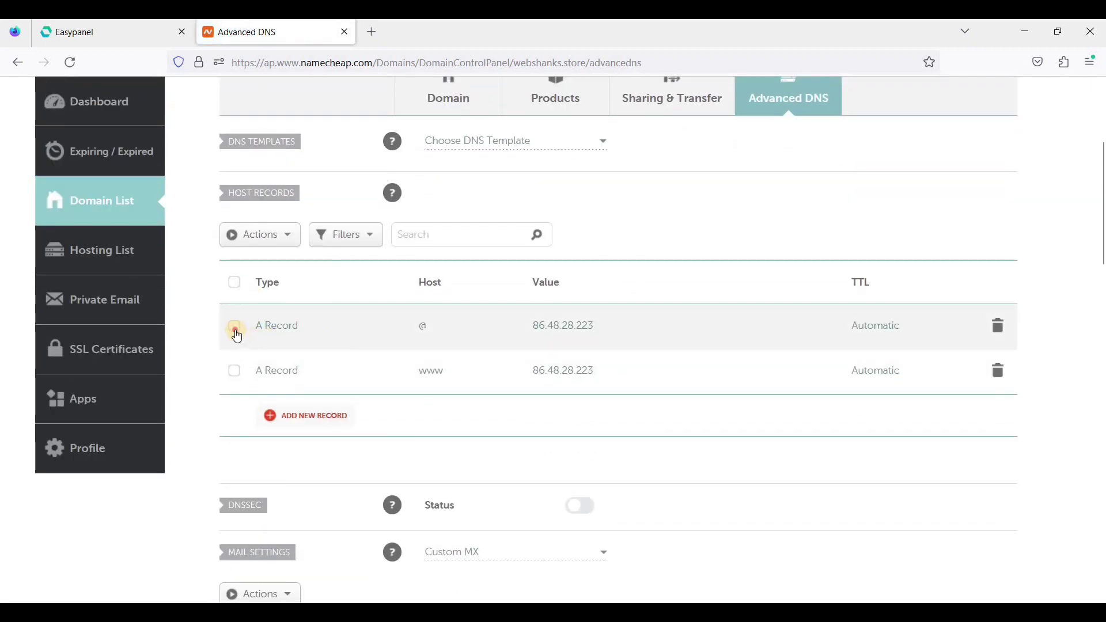
left_click(237, 331)
left_click(234, 370)
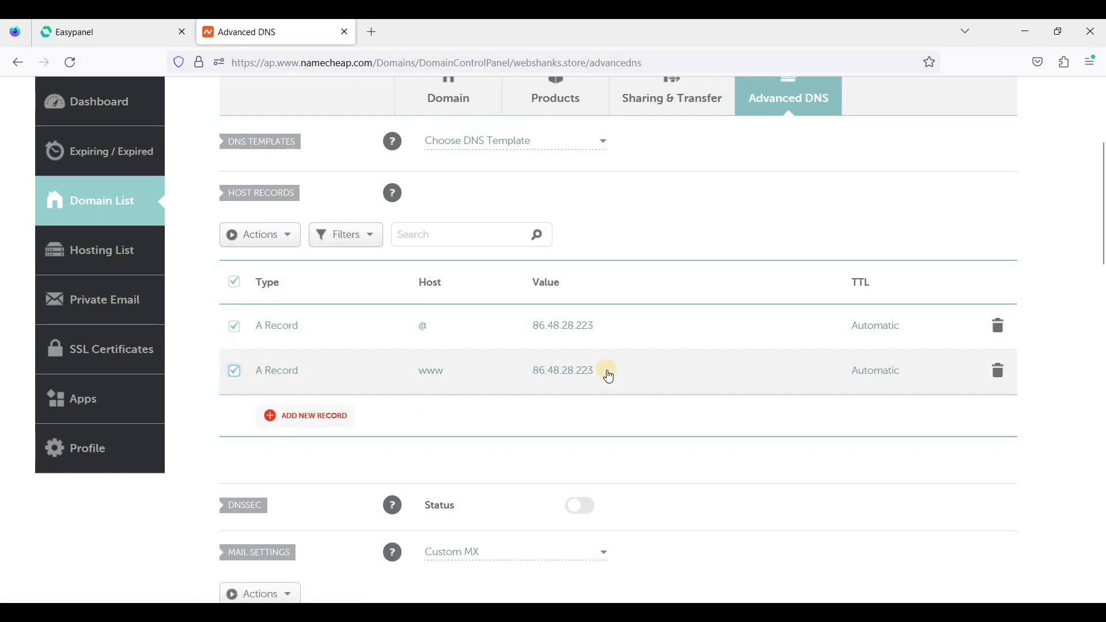
Add webshanks.store as a new domain entry on the wordpress app
left_click(132, 38)
scroll(476, 363, "down", 2)
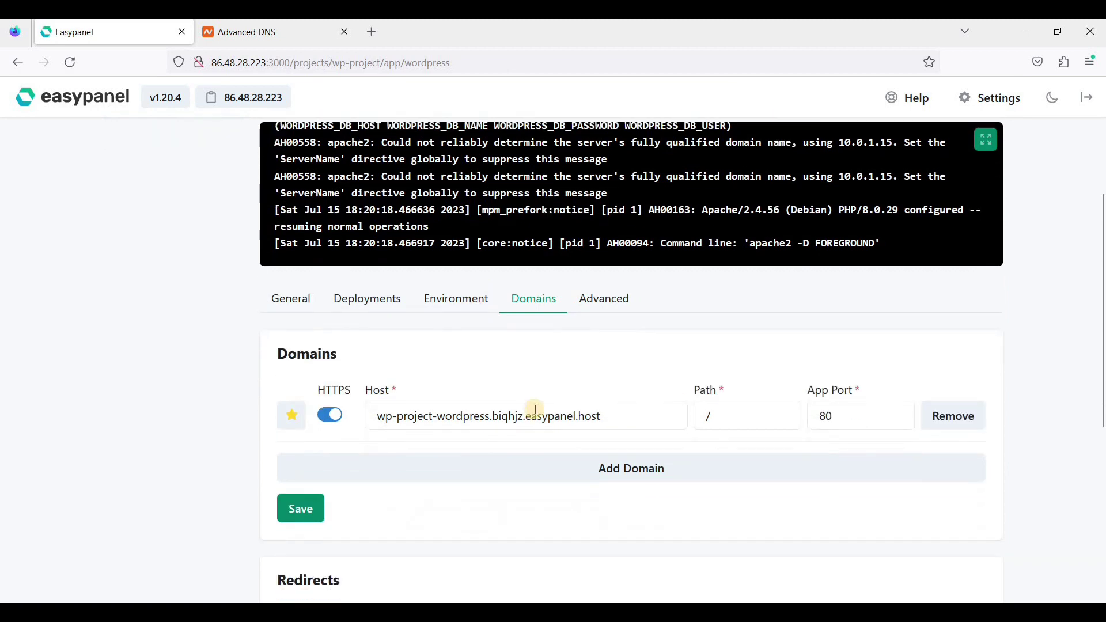
left_click(619, 467)
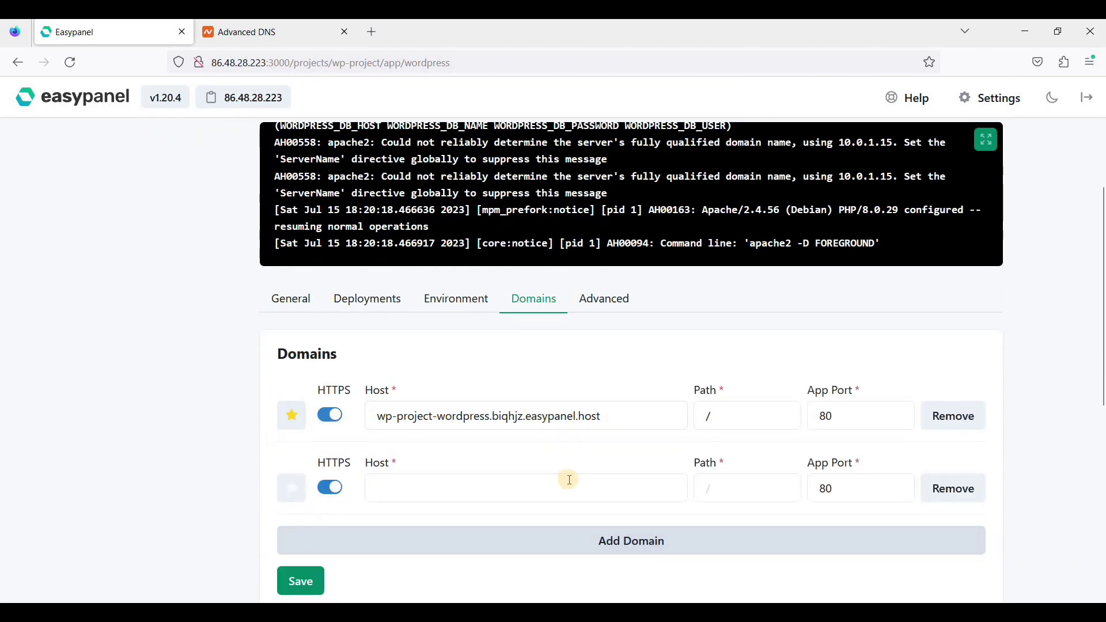
left_click(553, 486)
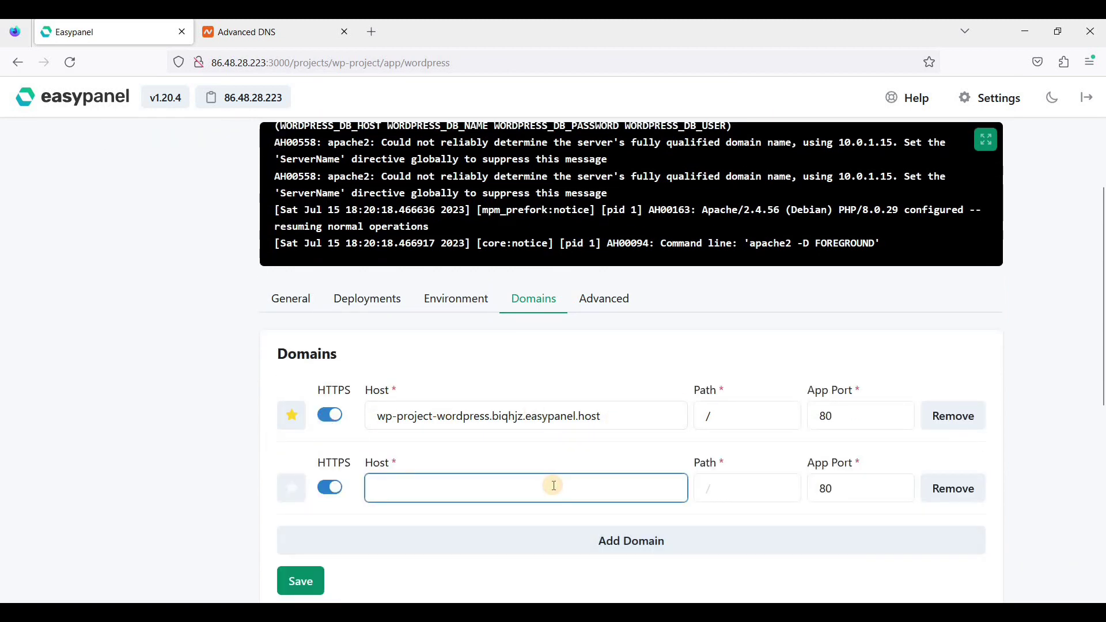
type("webshanks.store")
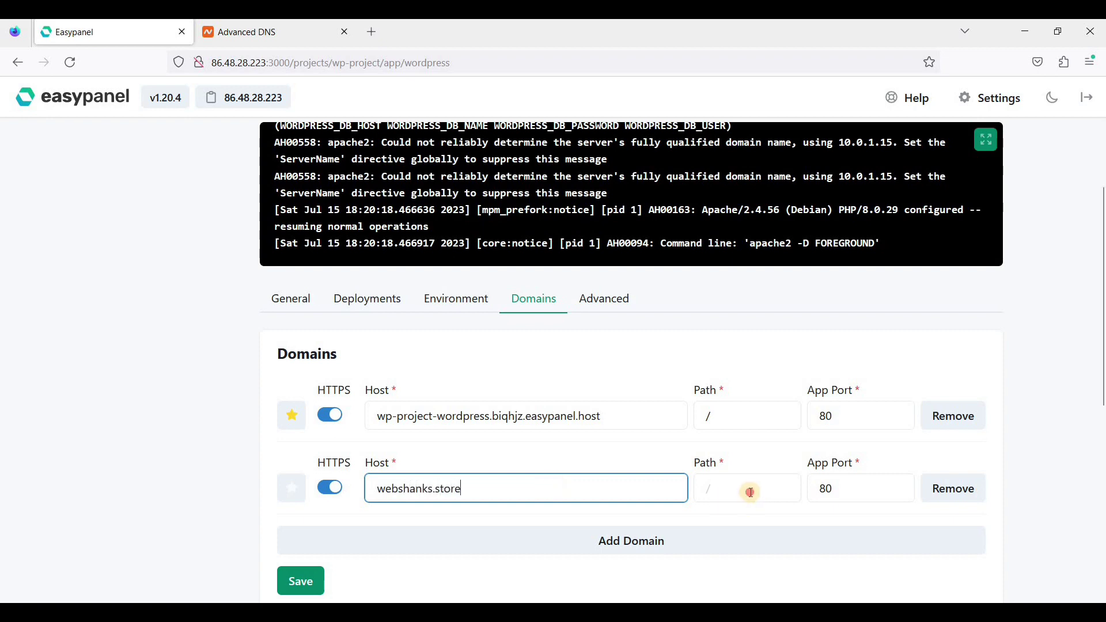
left_click(750, 492)
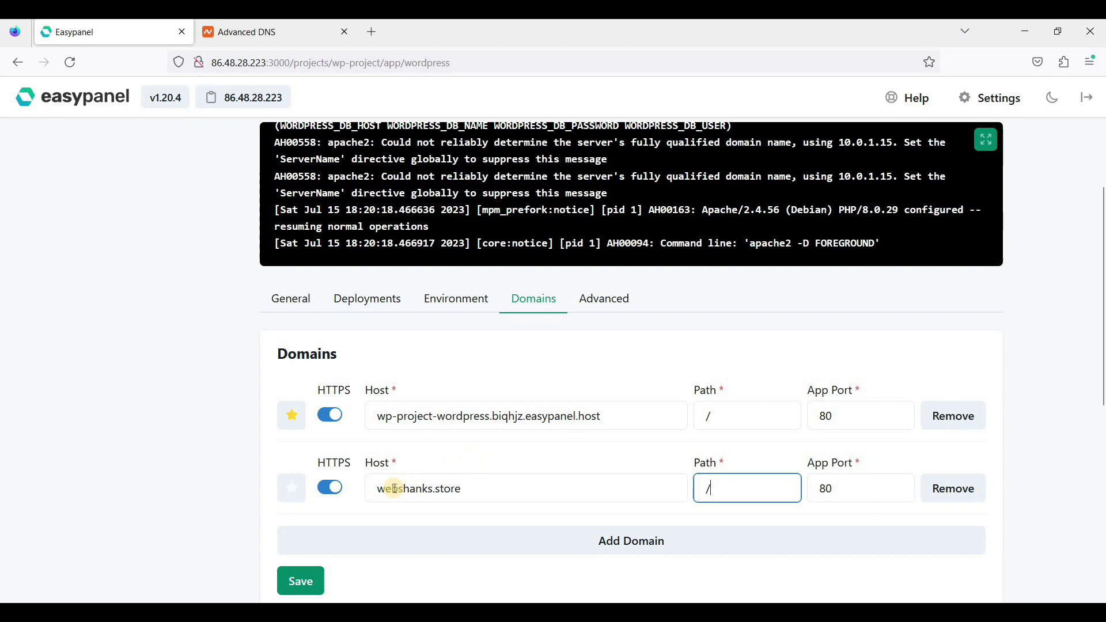
scroll(403, 528, "down", 1)
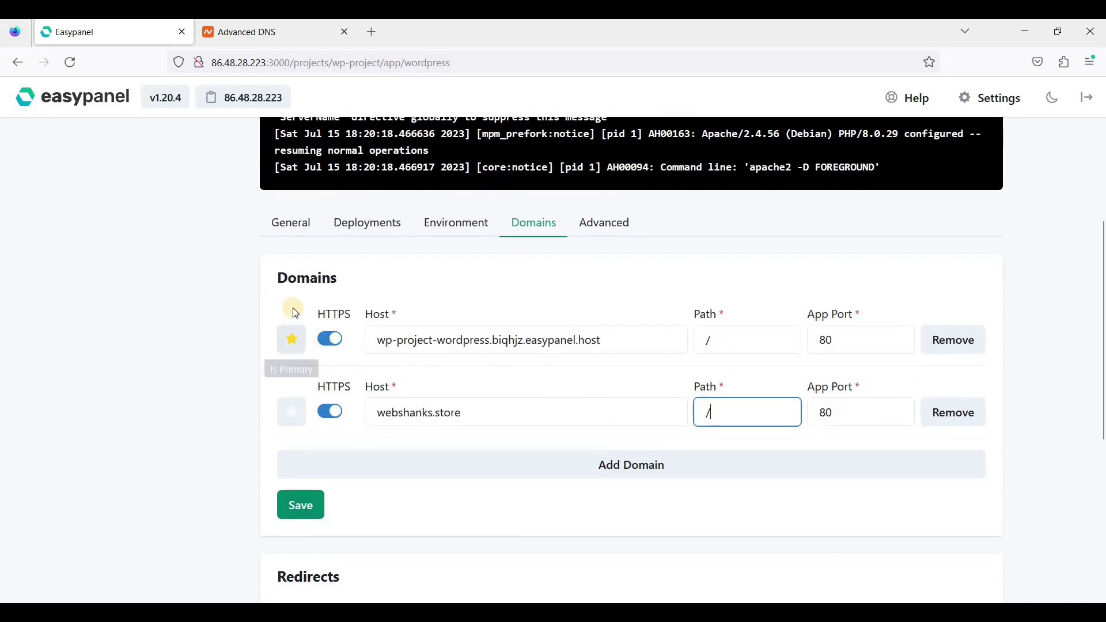
Make webshanks.store primary, remove the easypanel.host domain, and save
left_click(292, 412)
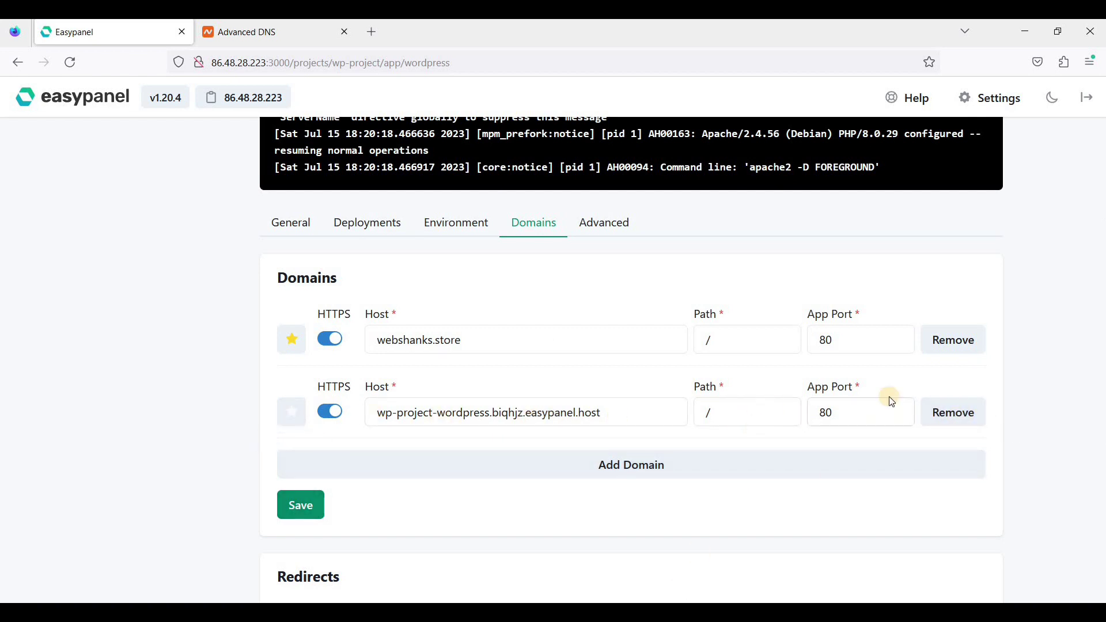
left_click(947, 411)
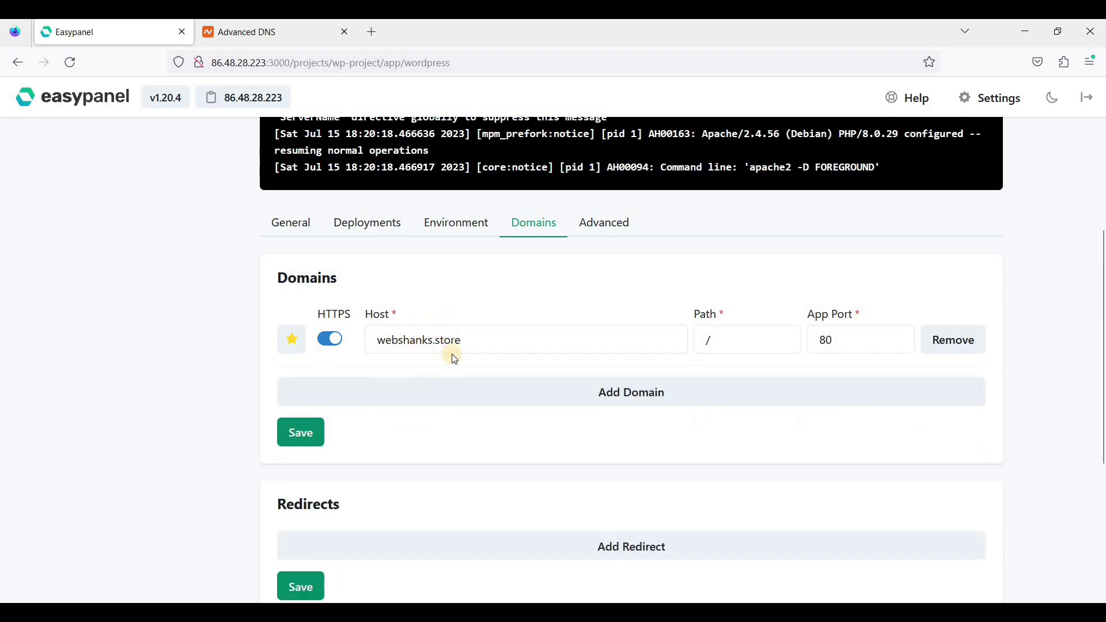
left_click(301, 432)
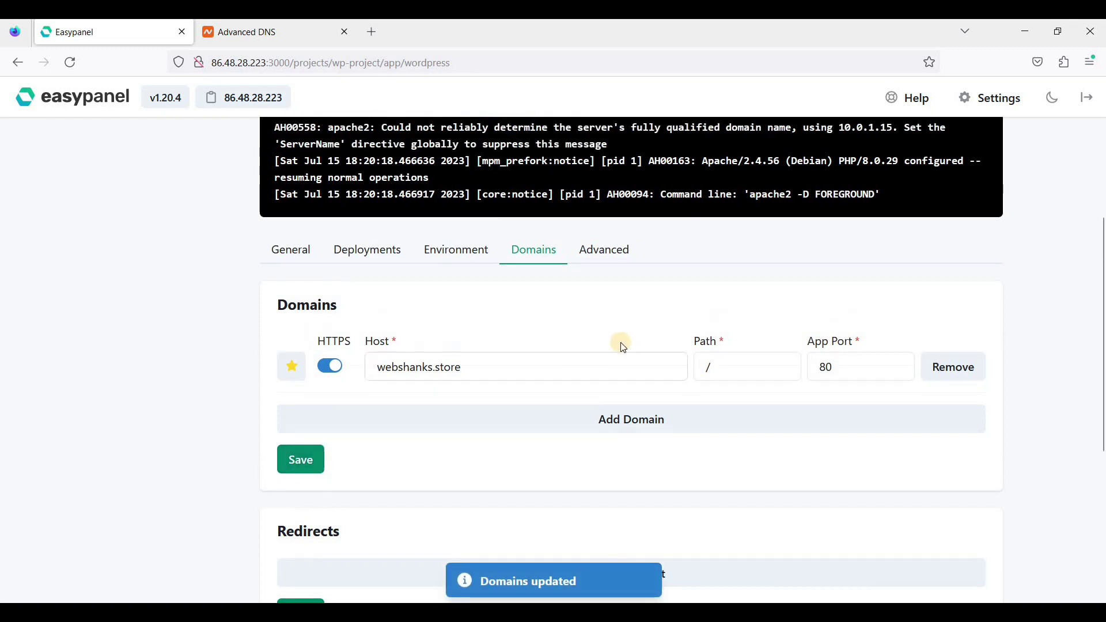
scroll(630, 348, "up", 3)
scroll(630, 348, "up", 3)
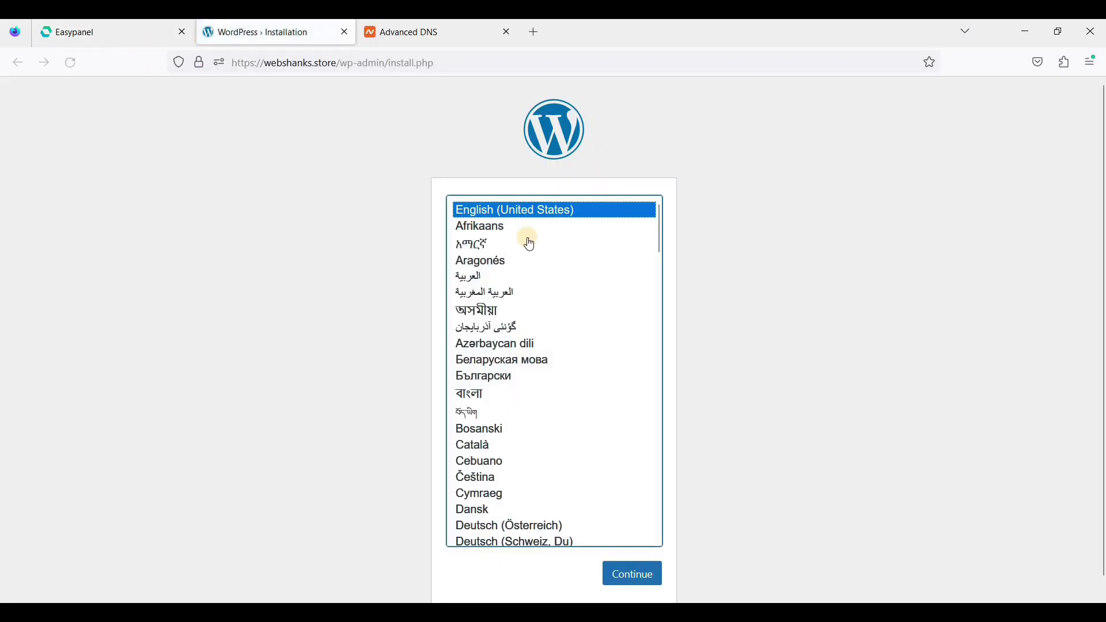
scroll(816, 430, "down", 1)
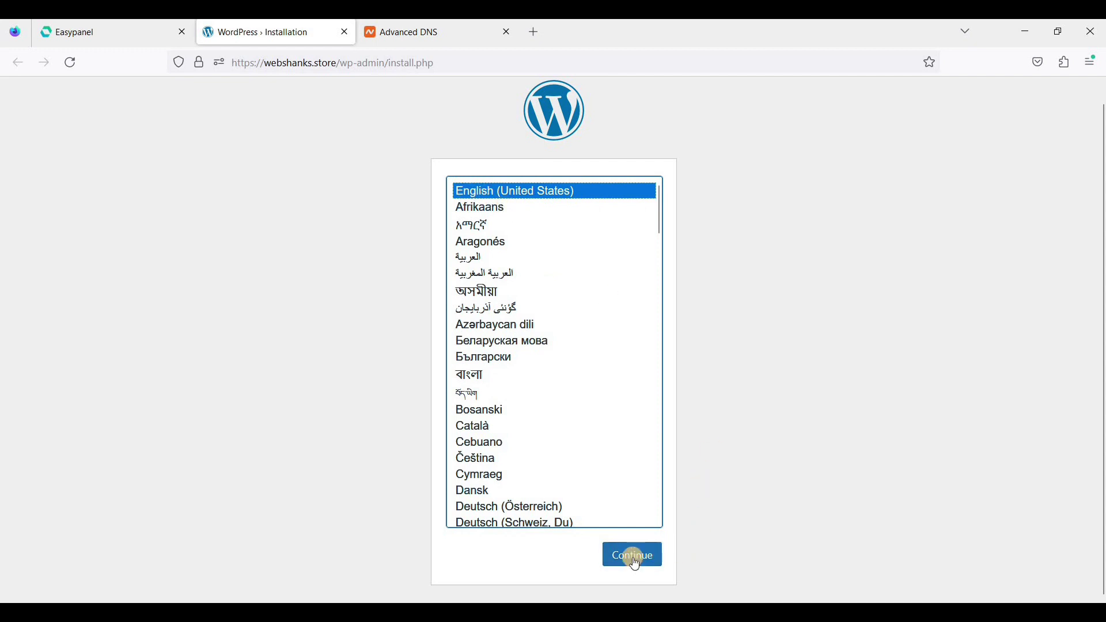
Choose English (United States), then enter site title 'My First WP in Easypanel' and username admin
left_click(632, 556)
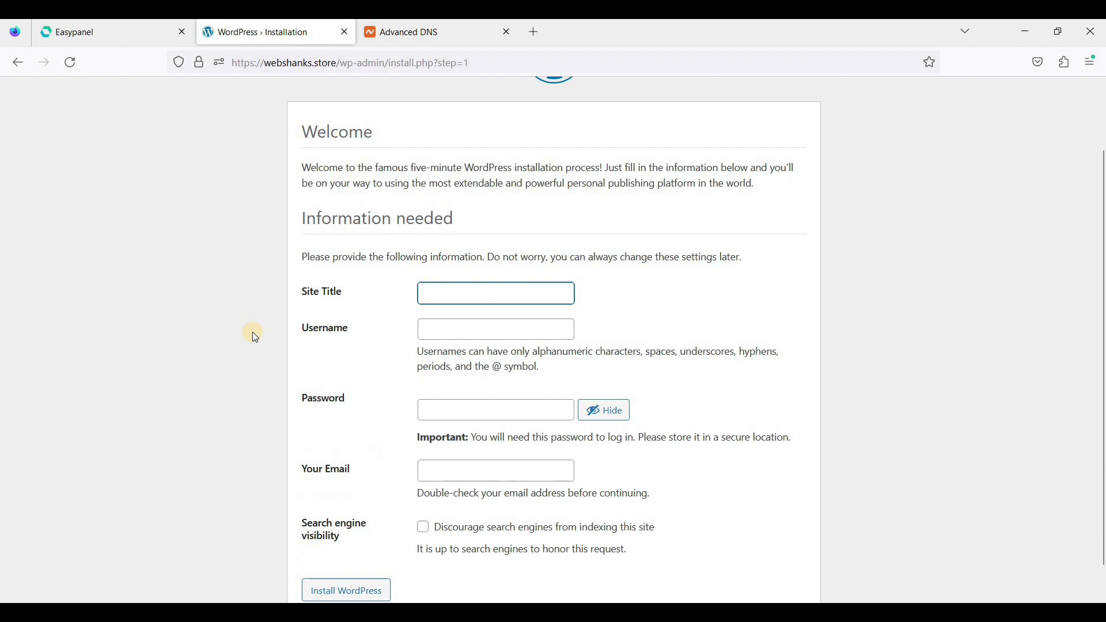
type("My First")
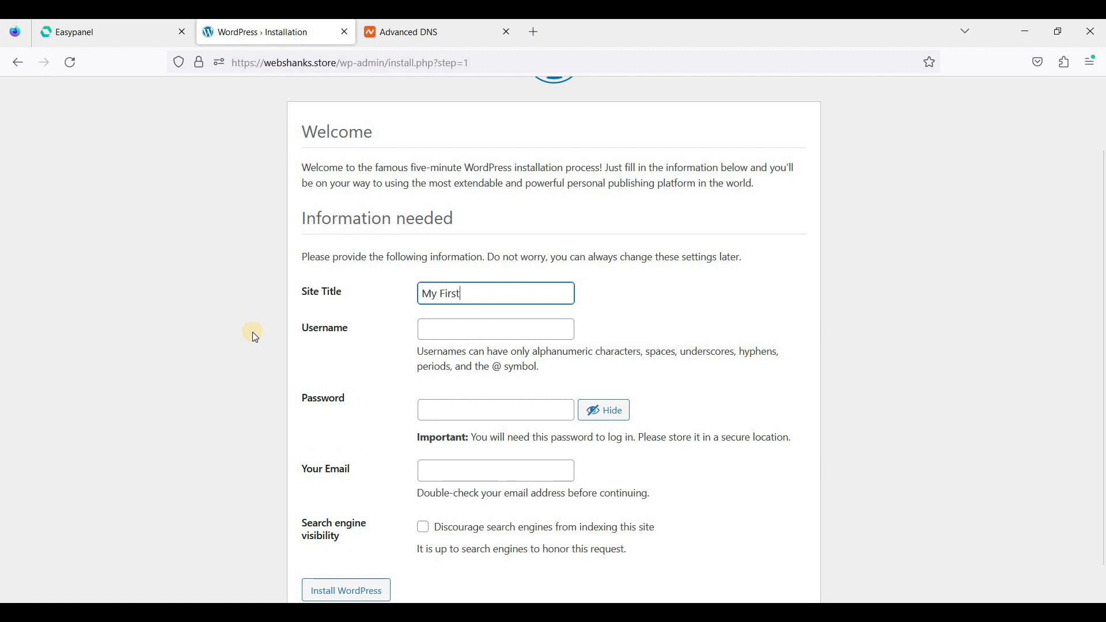
type(" WP in Easypanel")
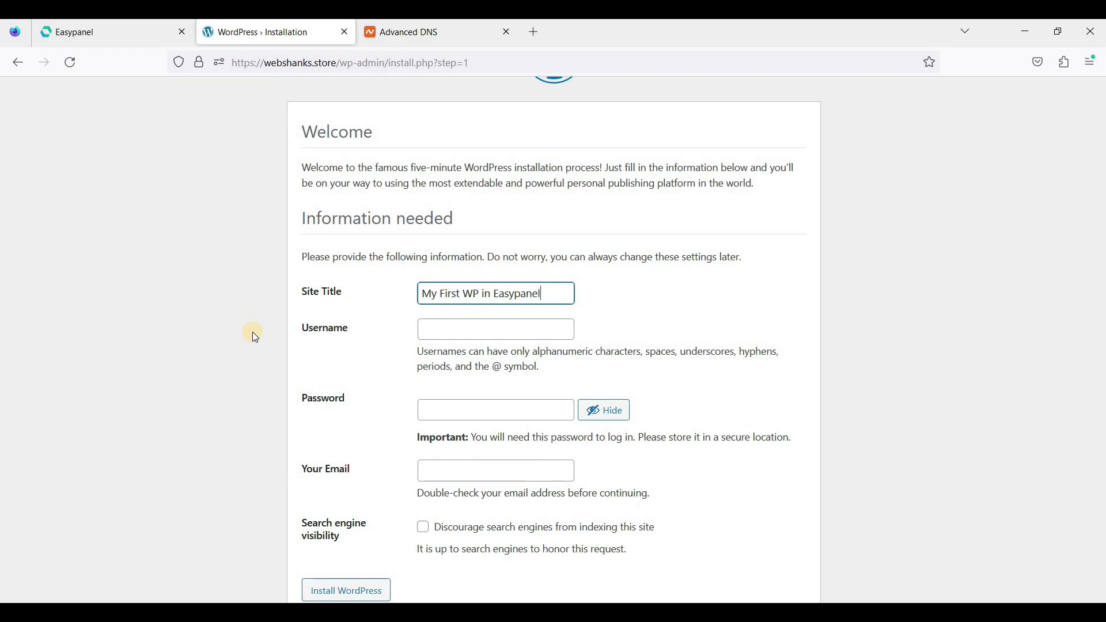
left_click(146, 277)
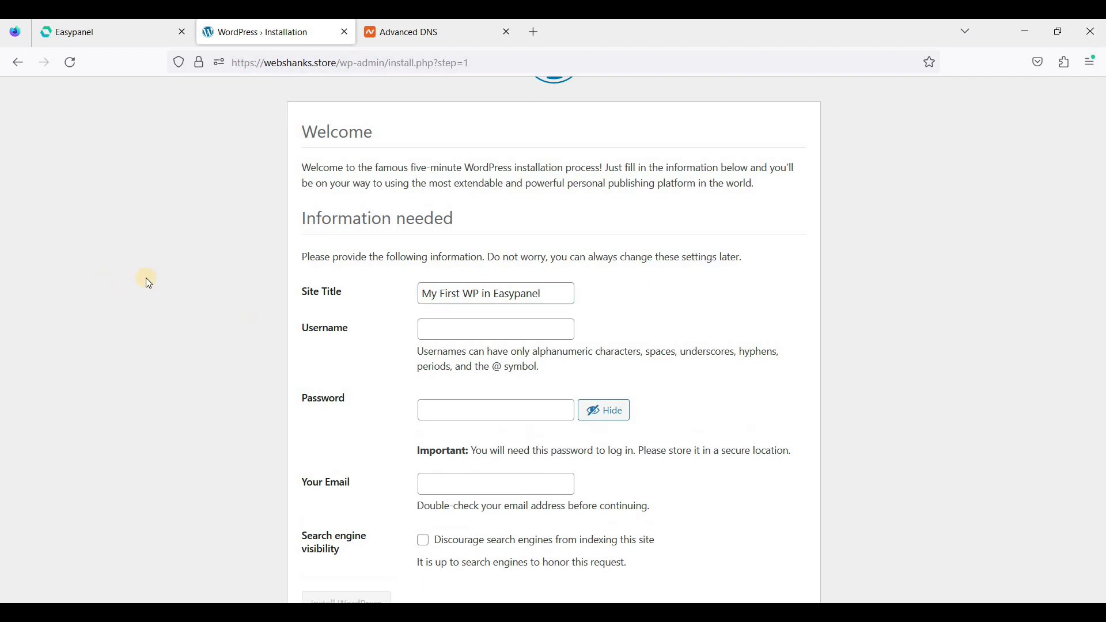
left_click(441, 332)
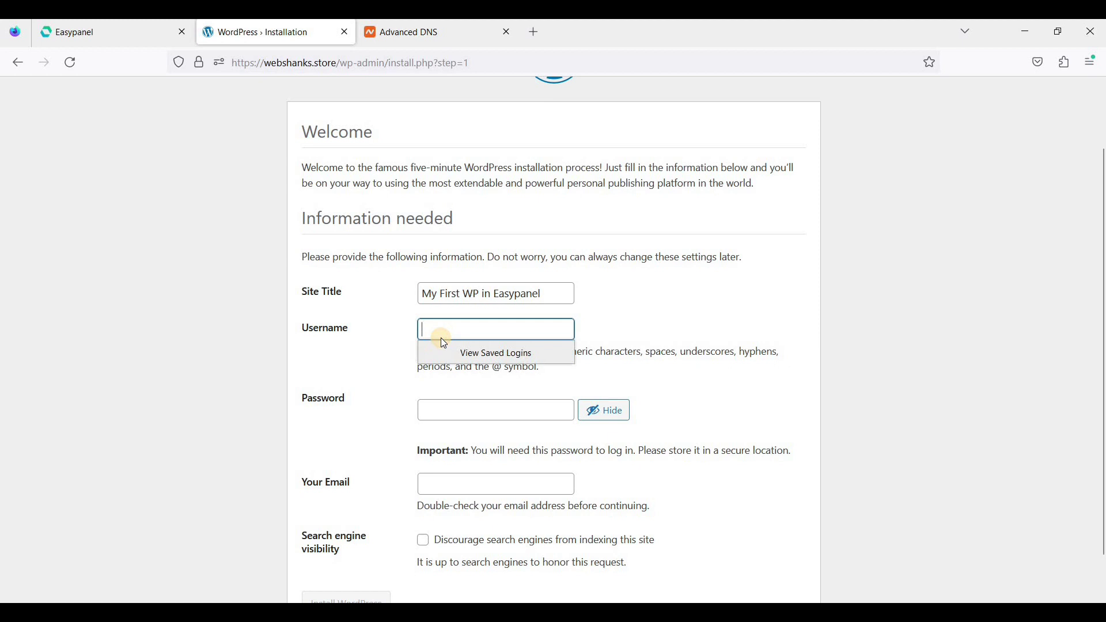
type("admin")
left_click(495, 409)
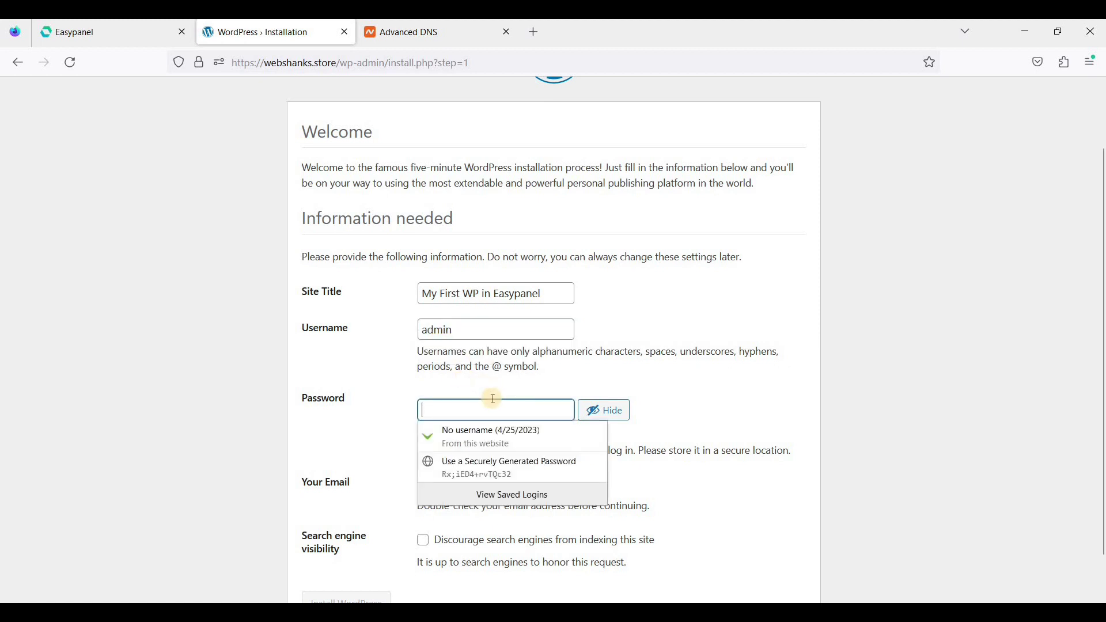
Use a generated strong password and the suggested email, then install WordPress
left_click(508, 467)
scroll(657, 344, "down", 1)
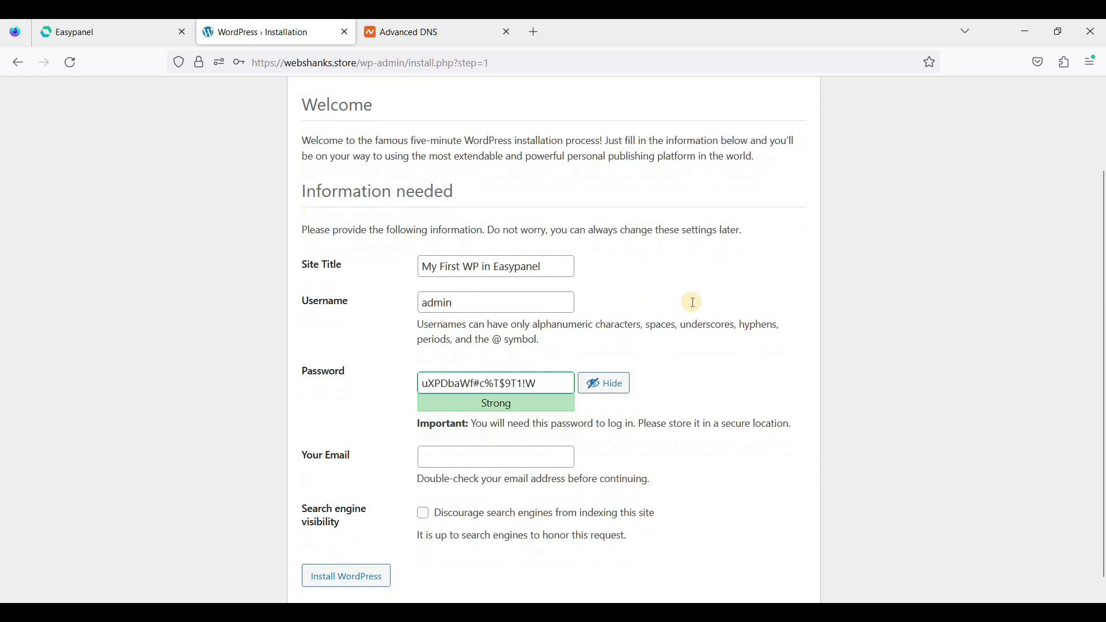
key("shift+Tab")
left_click(520, 437)
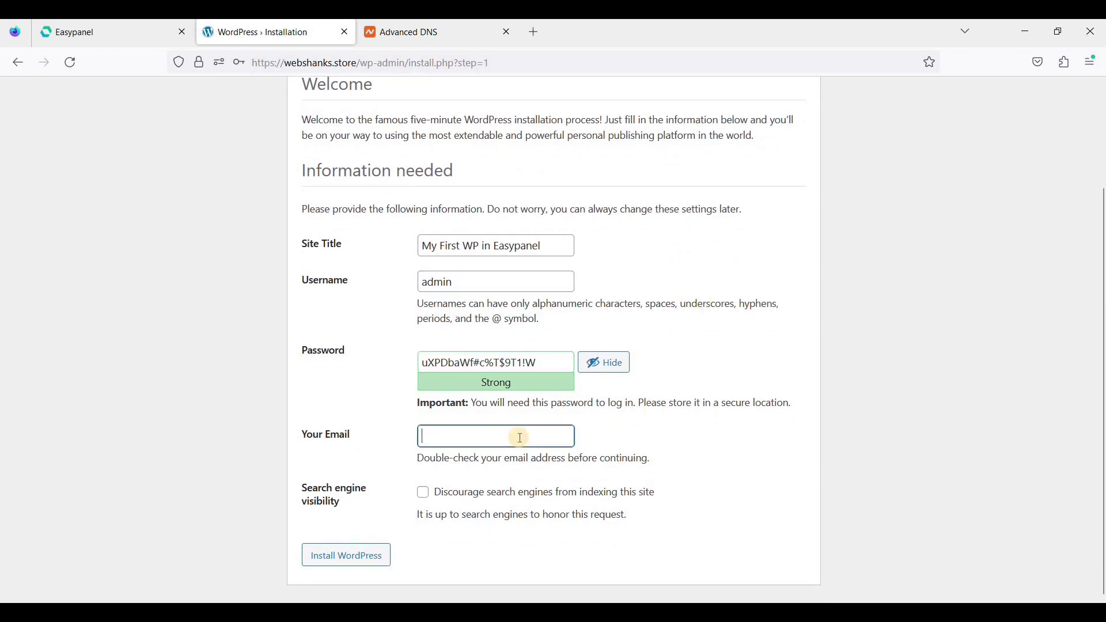
type("we")
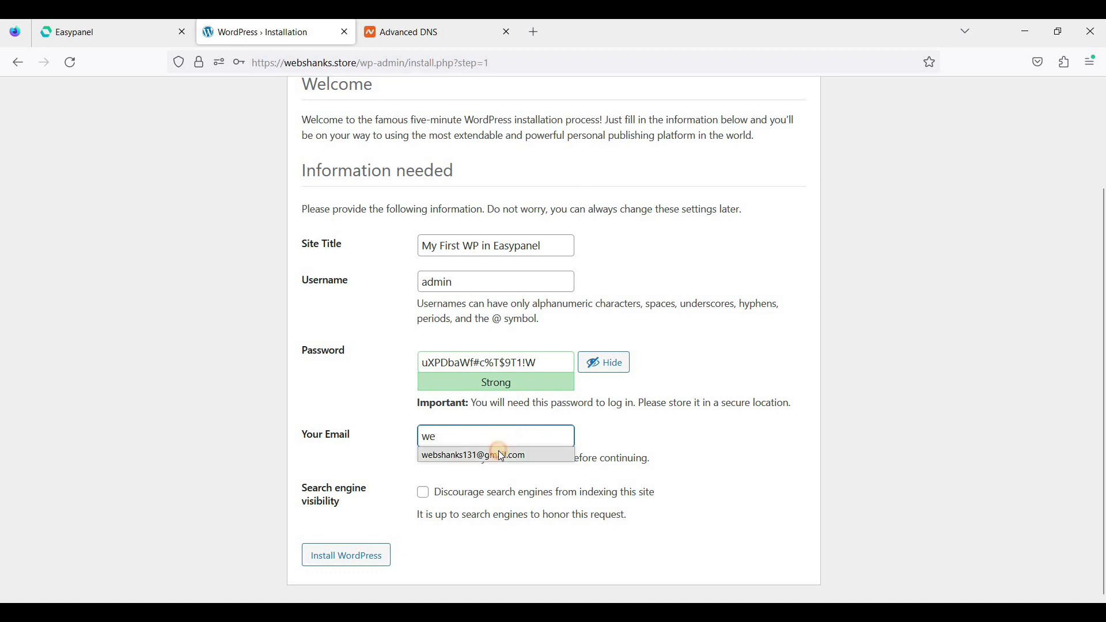
left_click(502, 454)
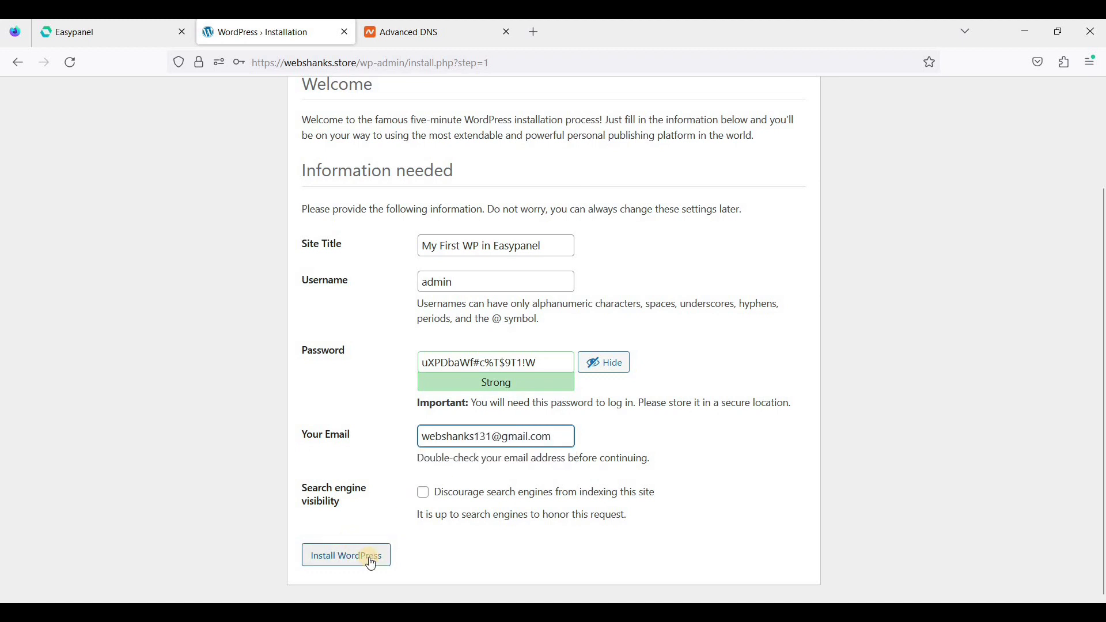
left_click(369, 560)
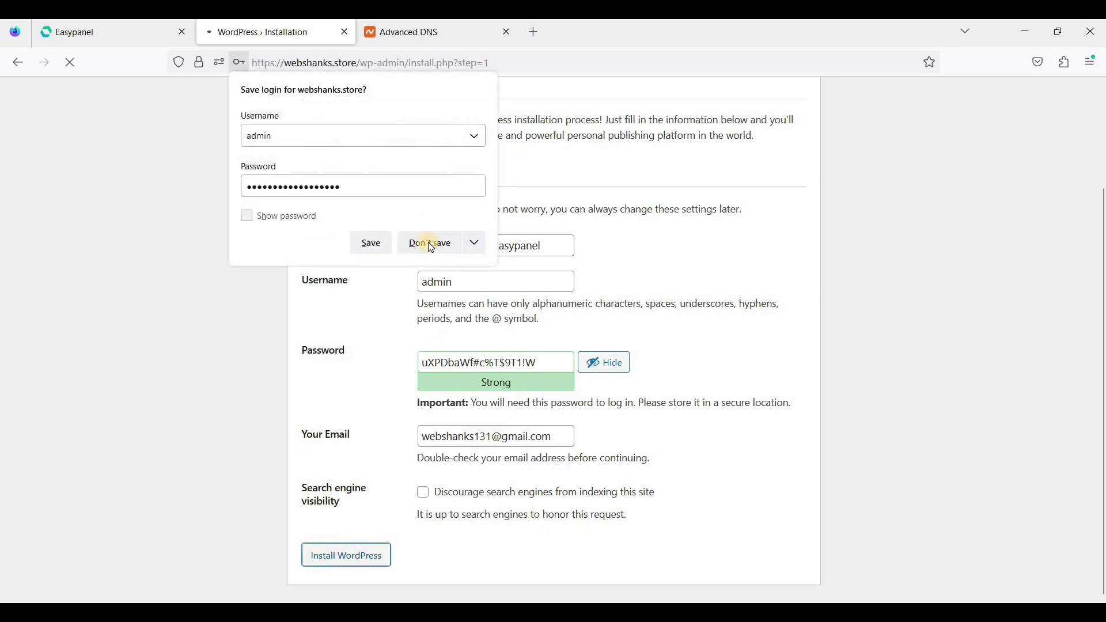
left_click(428, 243)
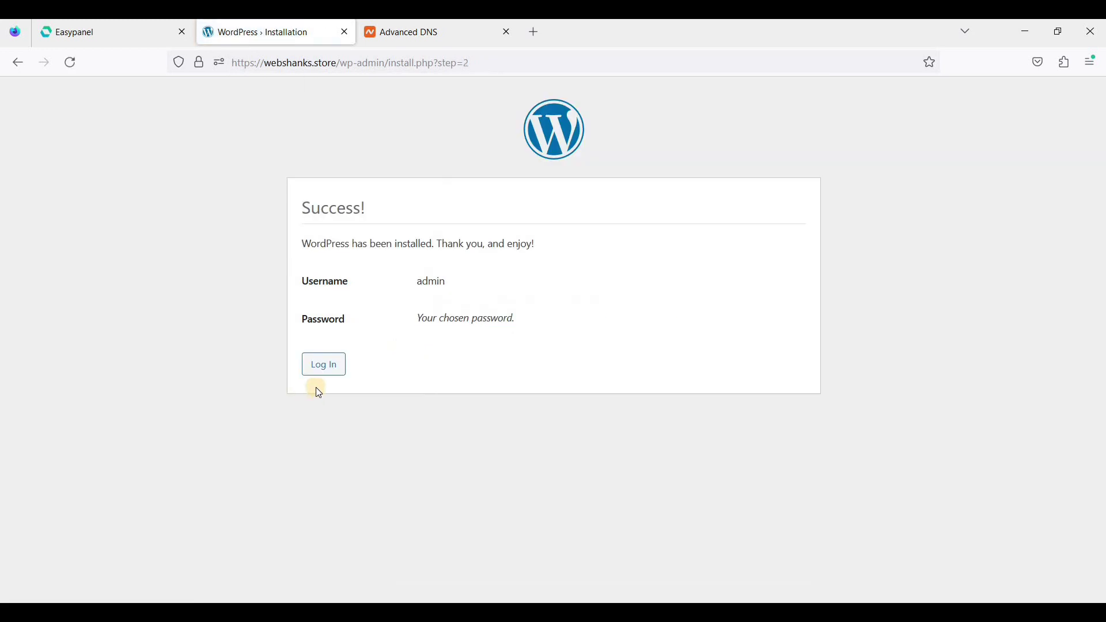
Log in as admin with the saved credentials and decline saving the login
left_click(326, 363)
type("a")
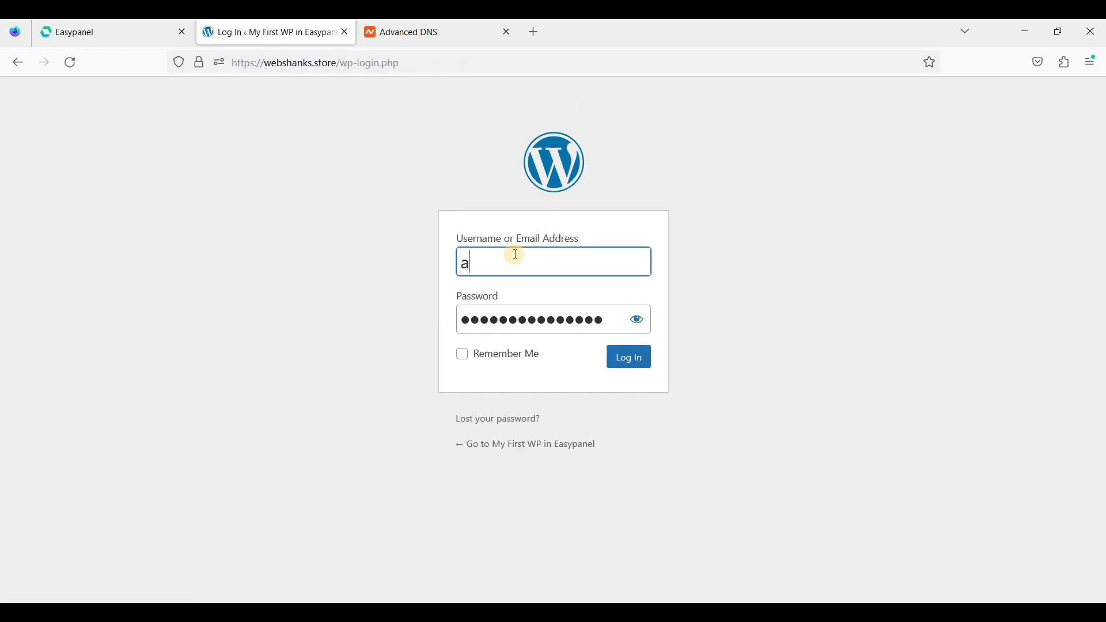
key("Down")
key("Return")
left_click(627, 358)
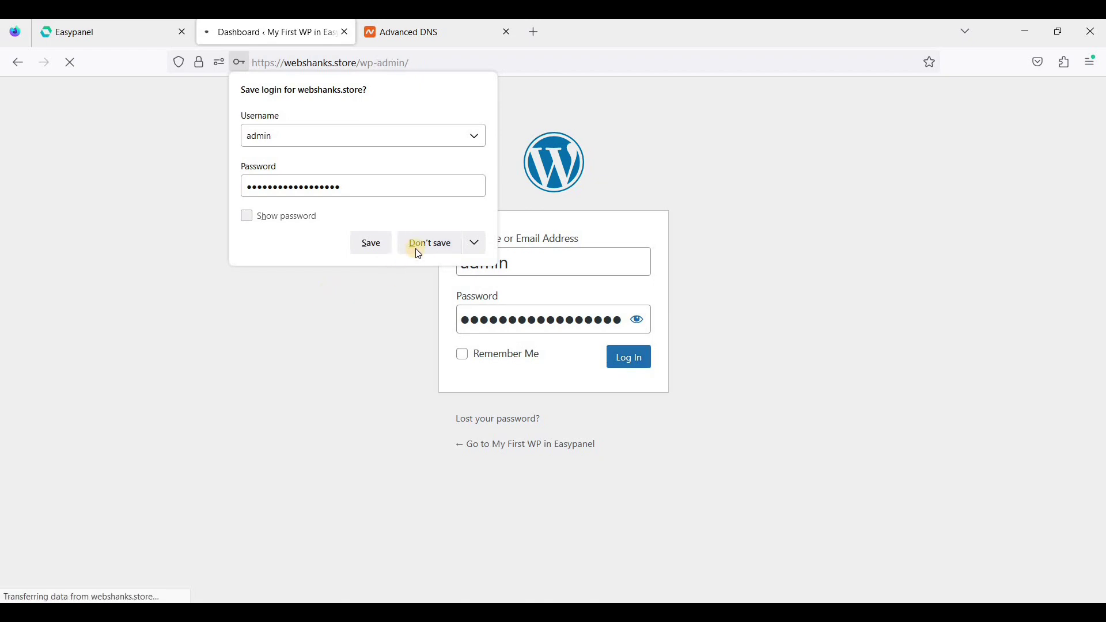
left_click(418, 243)
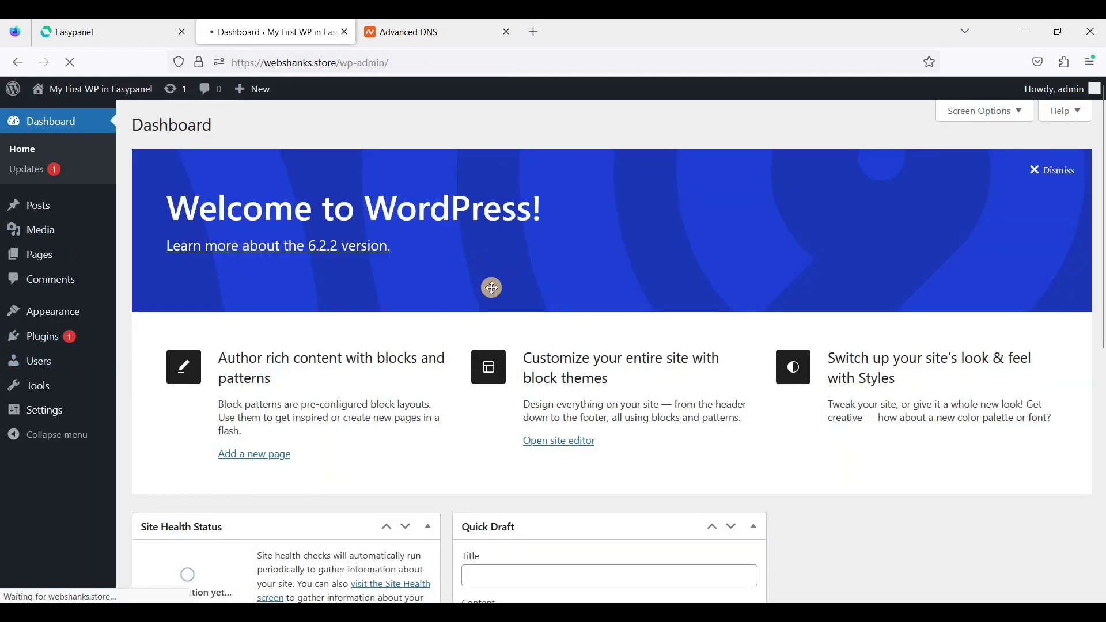
scroll(477, 262, "down", 5)
scroll(492, 292, "up", 5)
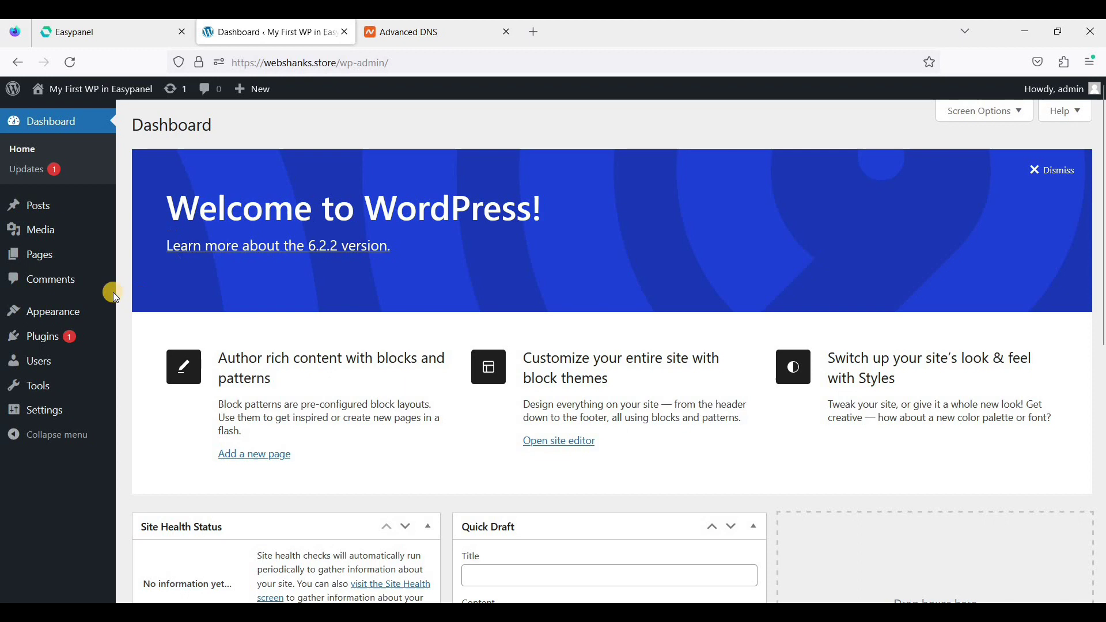
mouse_move(53, 311)
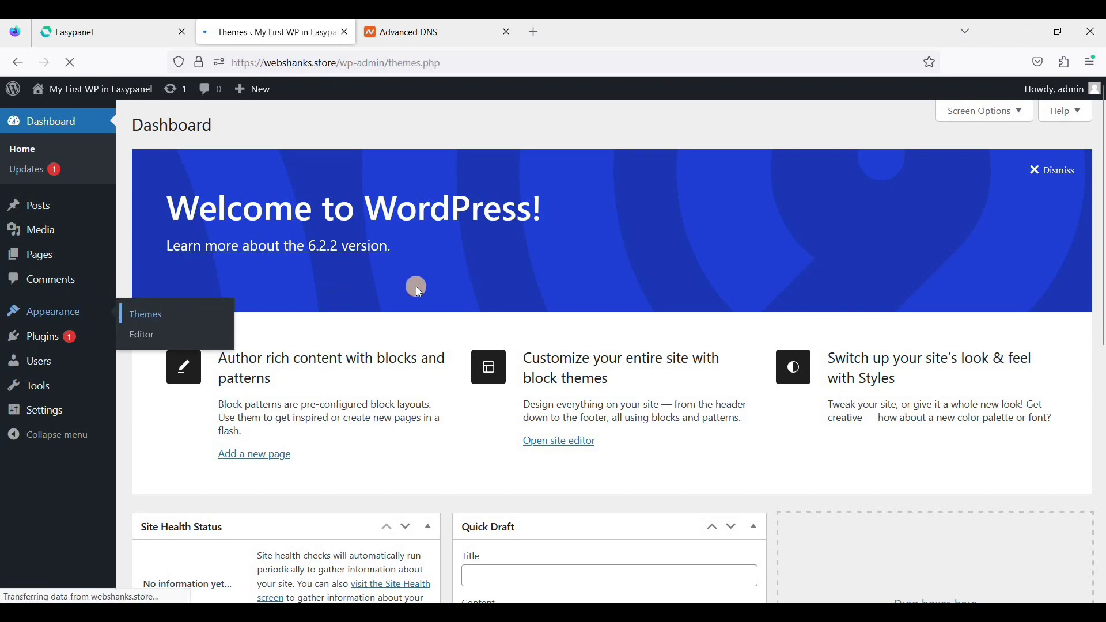
scroll(482, 330, "down", 2)
scroll(483, 330, "down", 1)
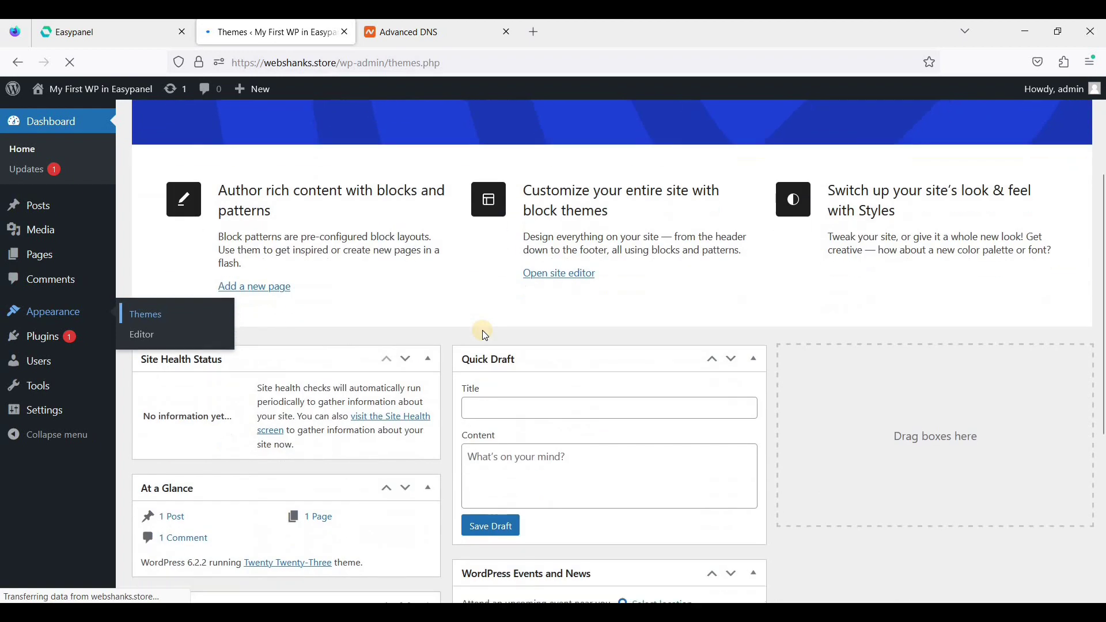
scroll(483, 330, "down", 1)
scroll(483, 333, "up", 2)
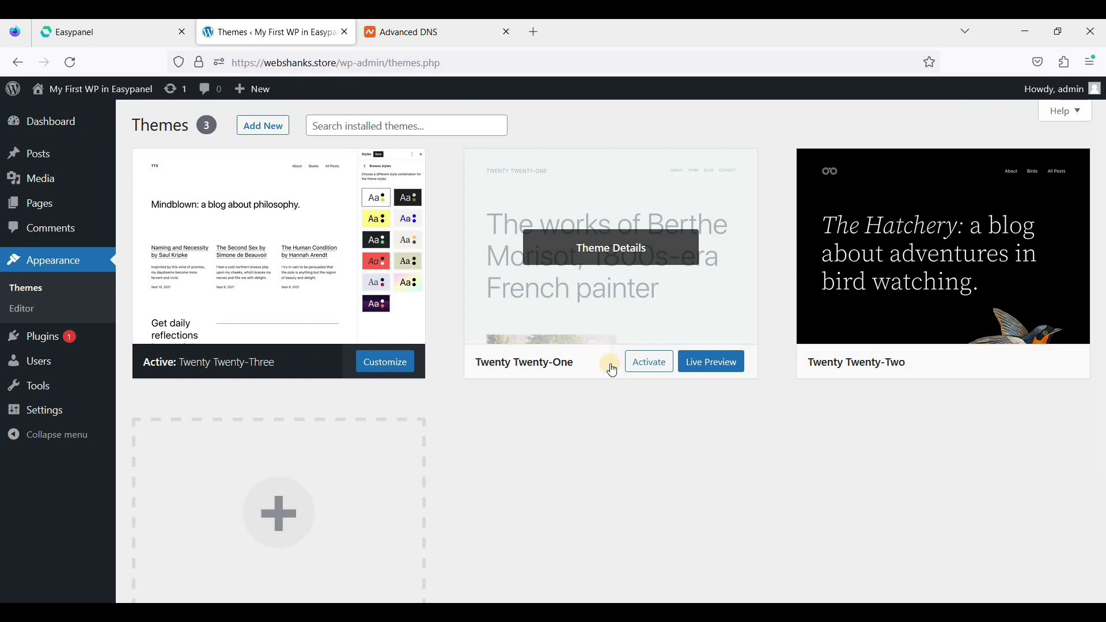
scroll(507, 322, "down", 1)
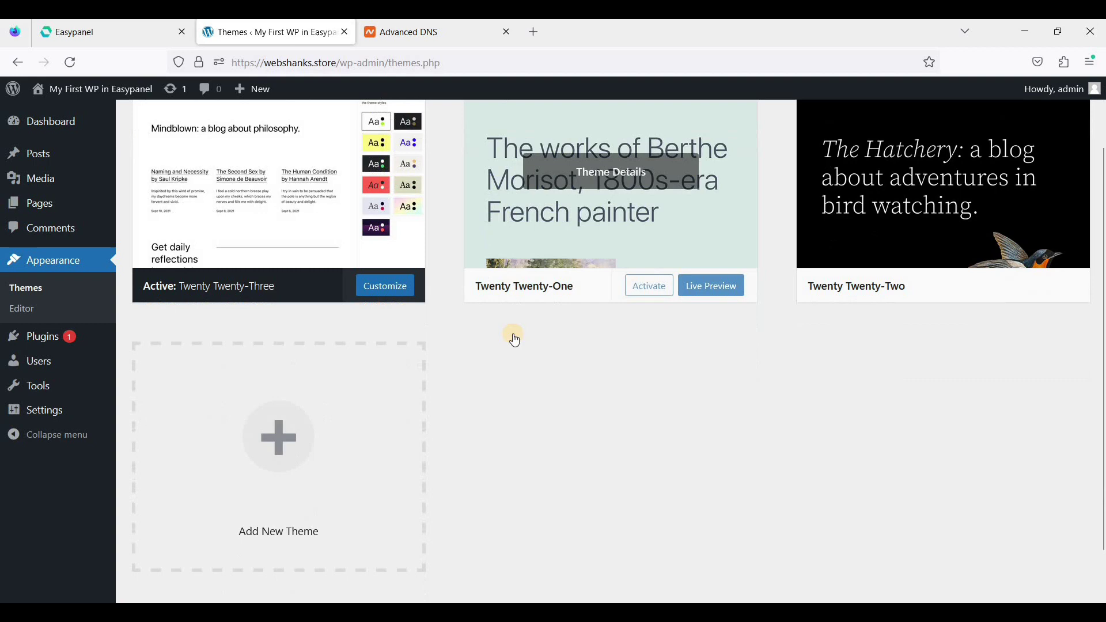
scroll(507, 323, "up", 1)
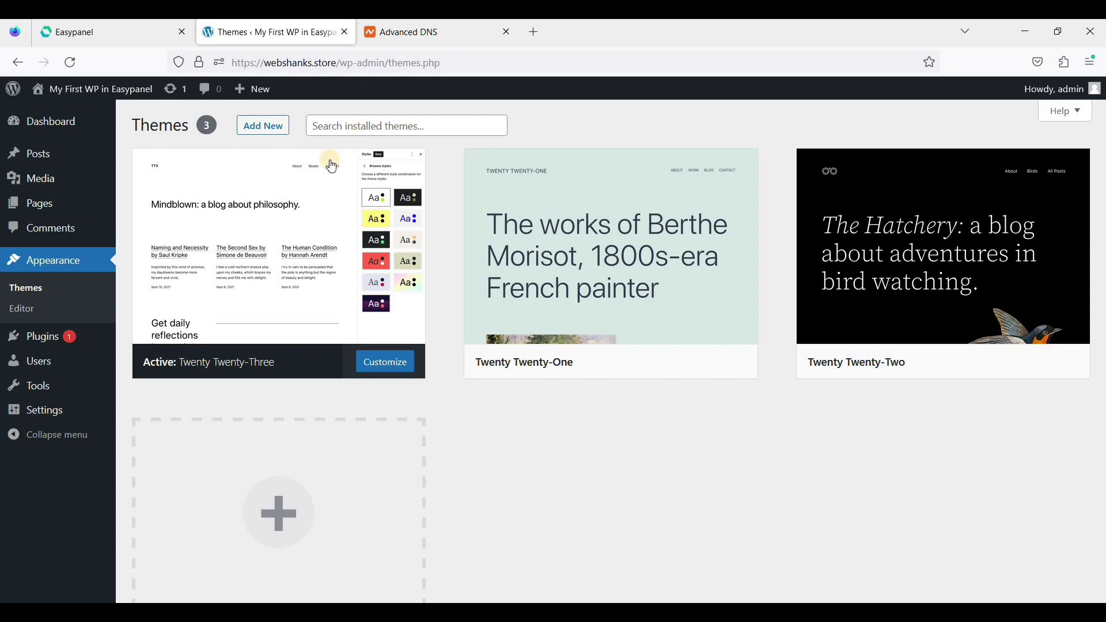
Go from Appearance > Themes to the Add New themes page
left_click(262, 128)
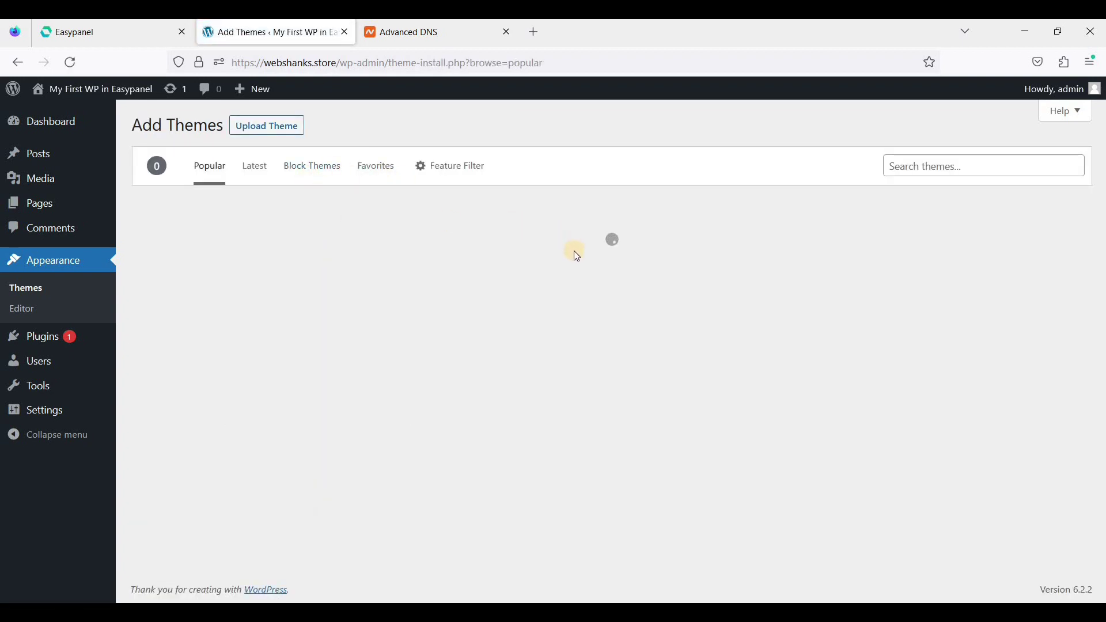
scroll(574, 251, "down", 3)
scroll(575, 259, "down", 3)
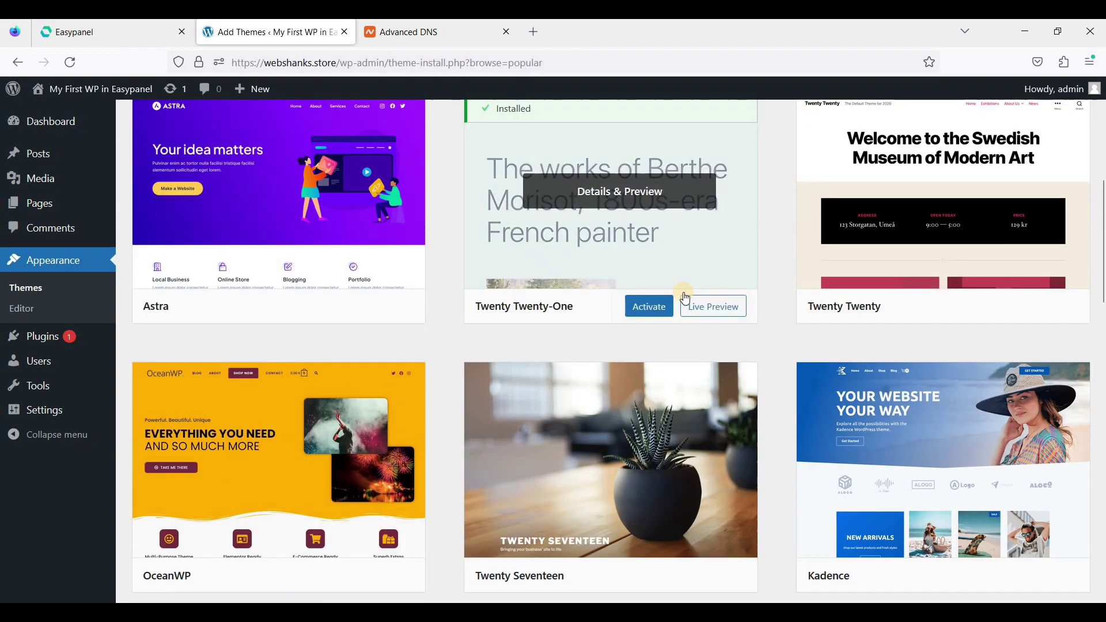
scroll(583, 279, "down", 1)
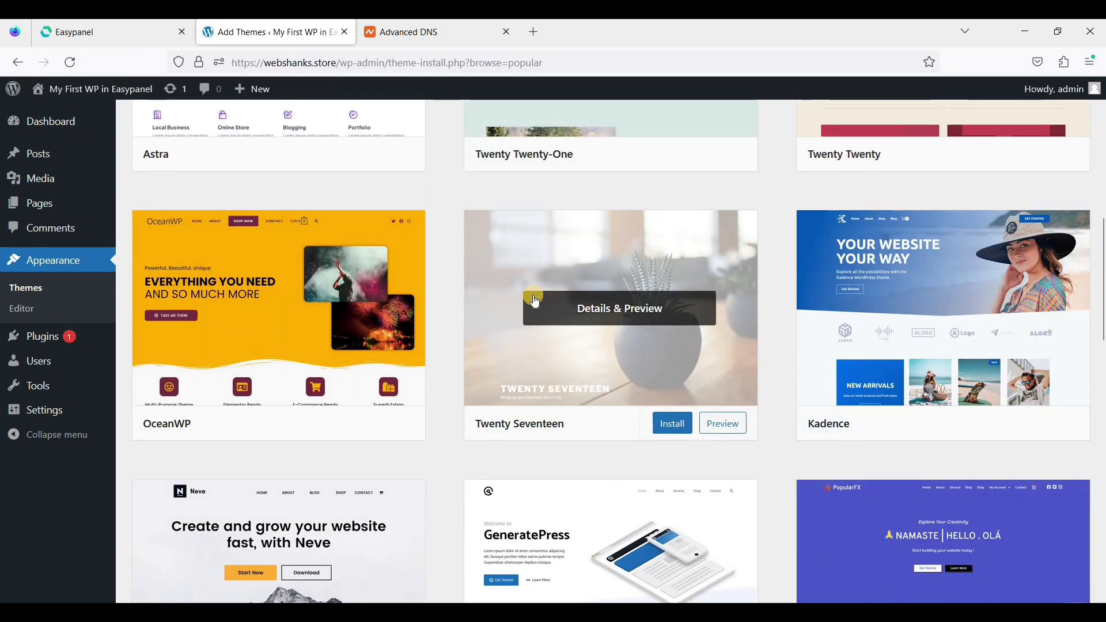
scroll(466, 289, "up", 1)
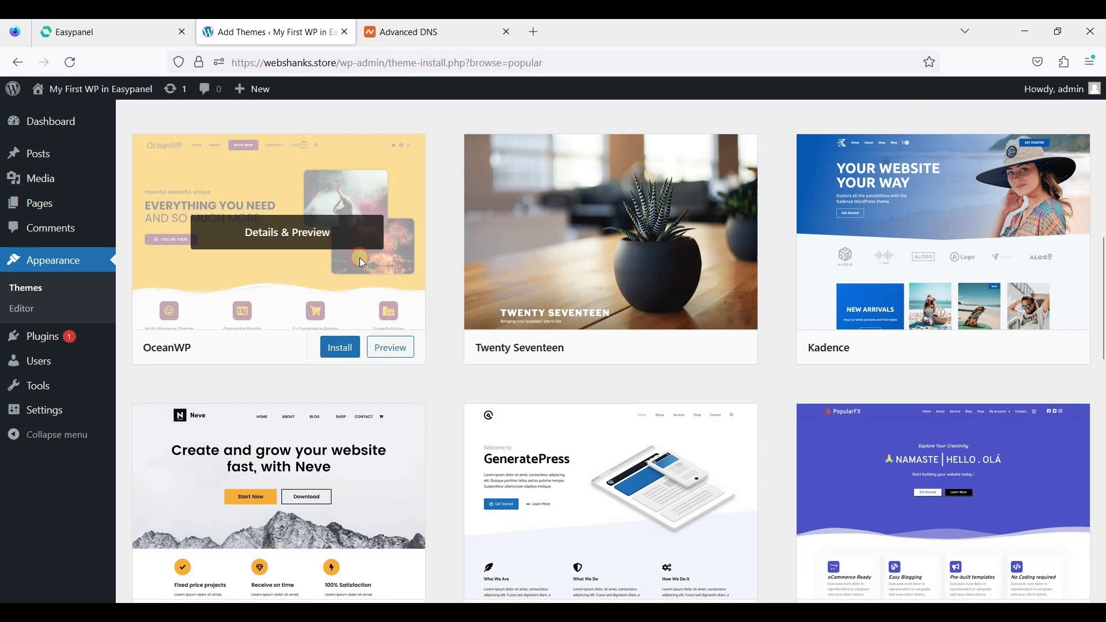
Install OceanWP from its Details & Preview page and activate it
left_click(359, 258)
left_click(189, 93)
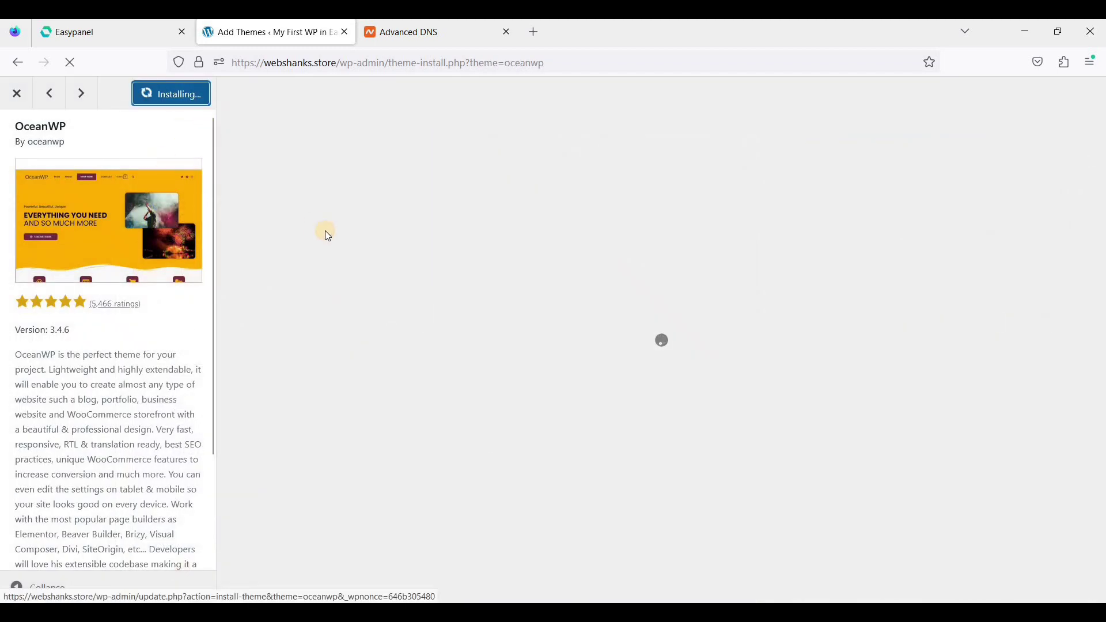
scroll(141, 204, "down", 3)
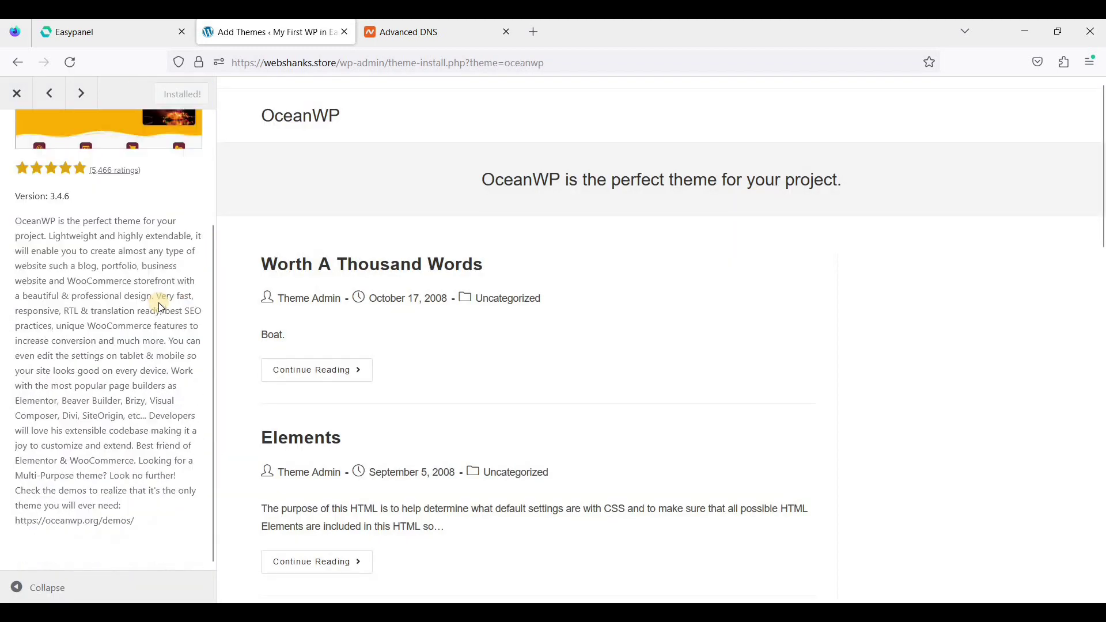
scroll(142, 191, "up", 2)
scroll(144, 170, "up", 2)
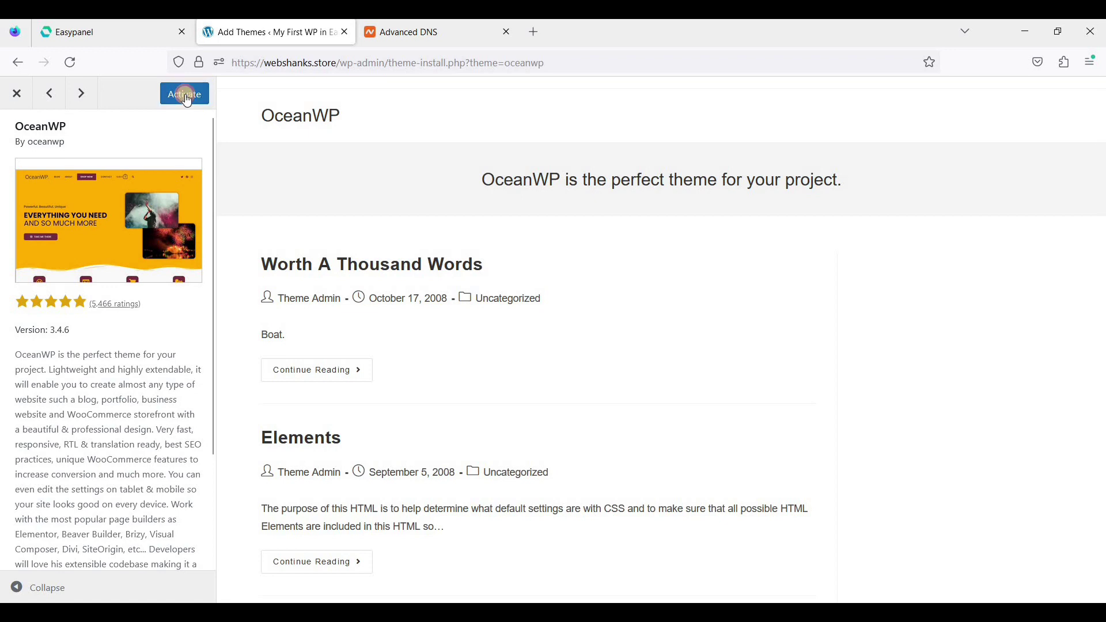
left_click(185, 93)
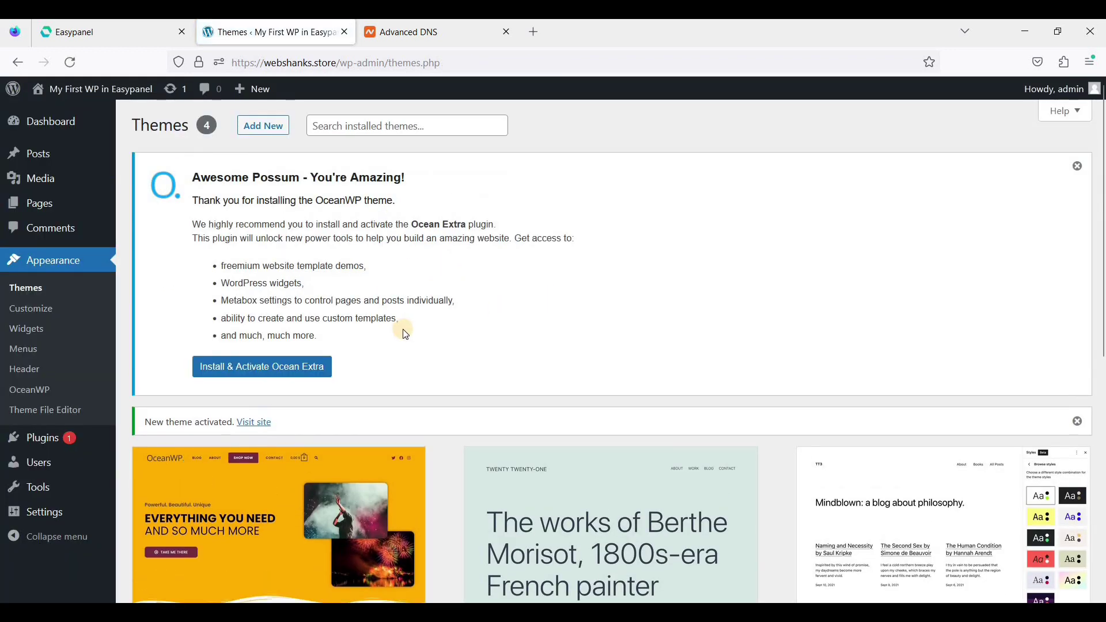
scroll(251, 295, "down", 1)
scroll(250, 295, "down", 1)
Install and activate Ocean Extra, skip the opt-in, and open OceanWP's Install Demos page
left_click(251, 291)
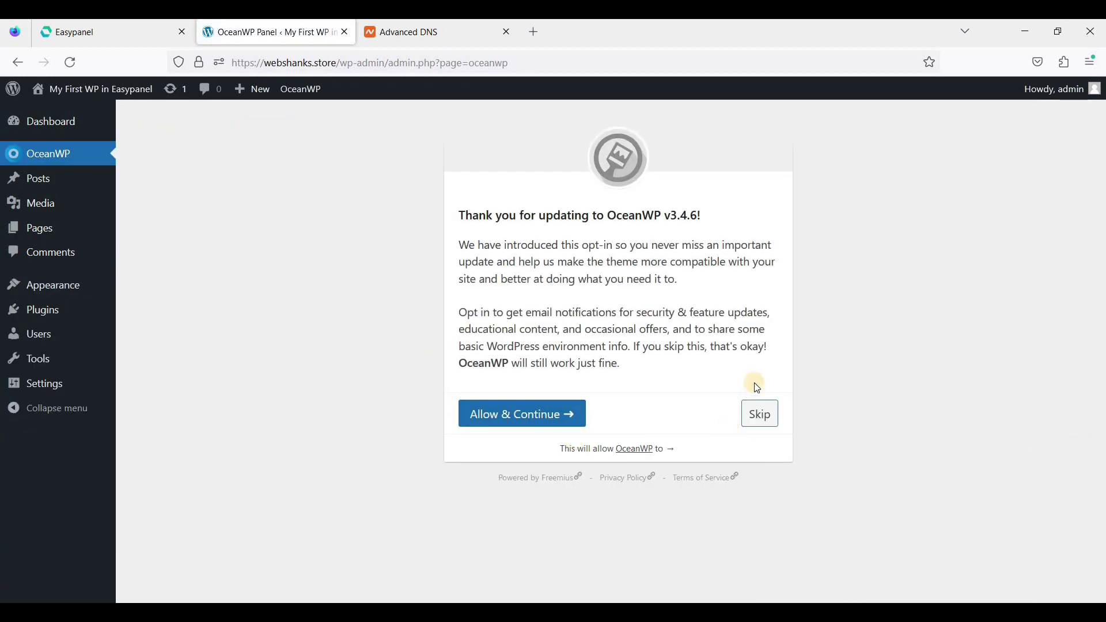
left_click(760, 414)
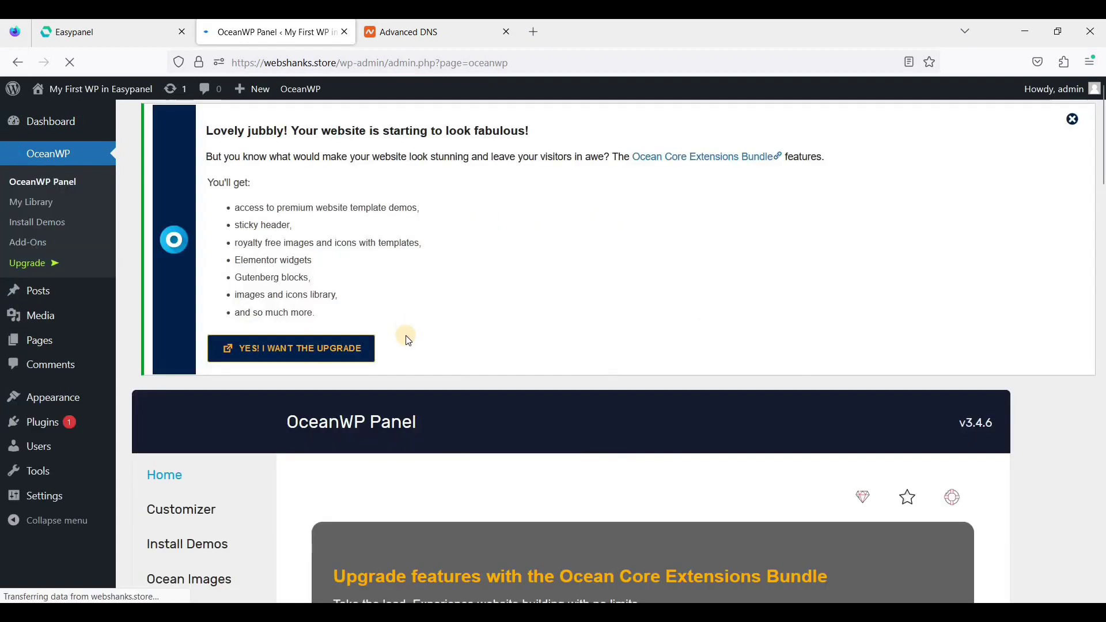
scroll(406, 339, "down", 3)
scroll(405, 338, "down", 2)
scroll(406, 338, "down", 3)
scroll(194, 357, "up", 2)
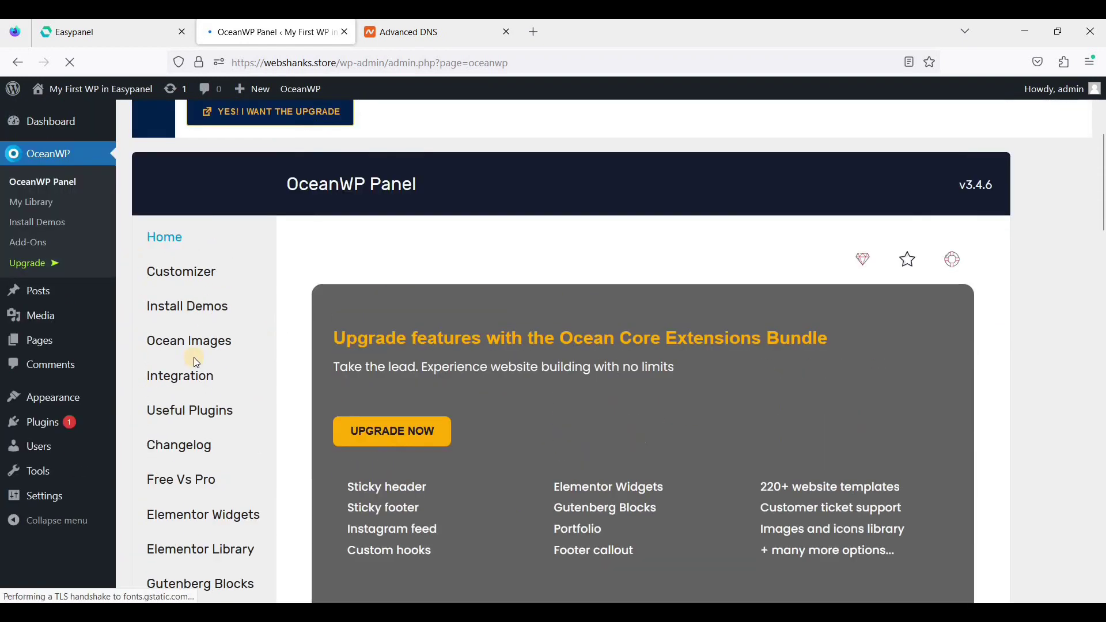
scroll(194, 357, "up", 2)
scroll(389, 403, "down", 4)
scroll(389, 403, "down", 2)
scroll(433, 411, "down", 2)
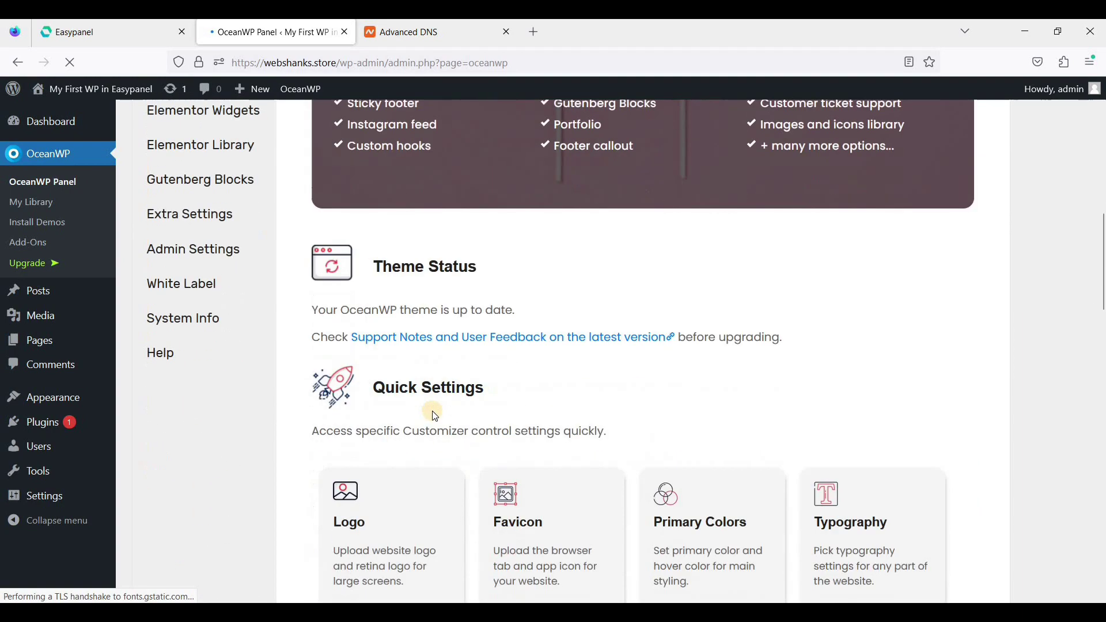
scroll(432, 410, "down", 2)
scroll(432, 411, "up", 4)
scroll(421, 414, "up", 4)
scroll(276, 323, "up", 3)
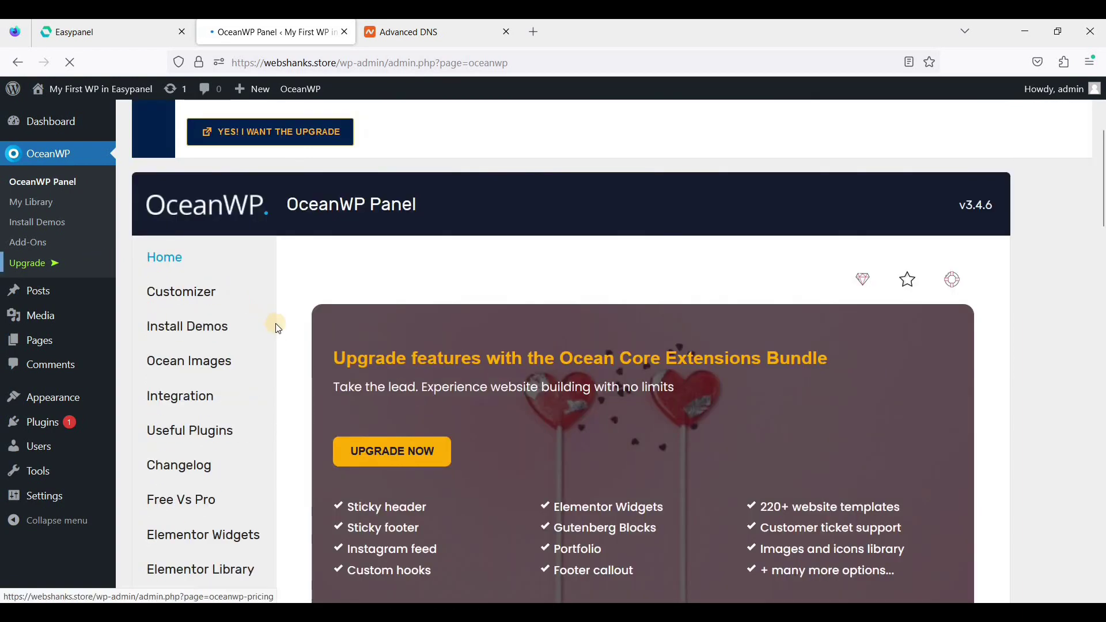
scroll(298, 361, "up", 2)
scroll(298, 360, "down", 2)
scroll(217, 326, "down", 2)
scroll(235, 330, "down", 2)
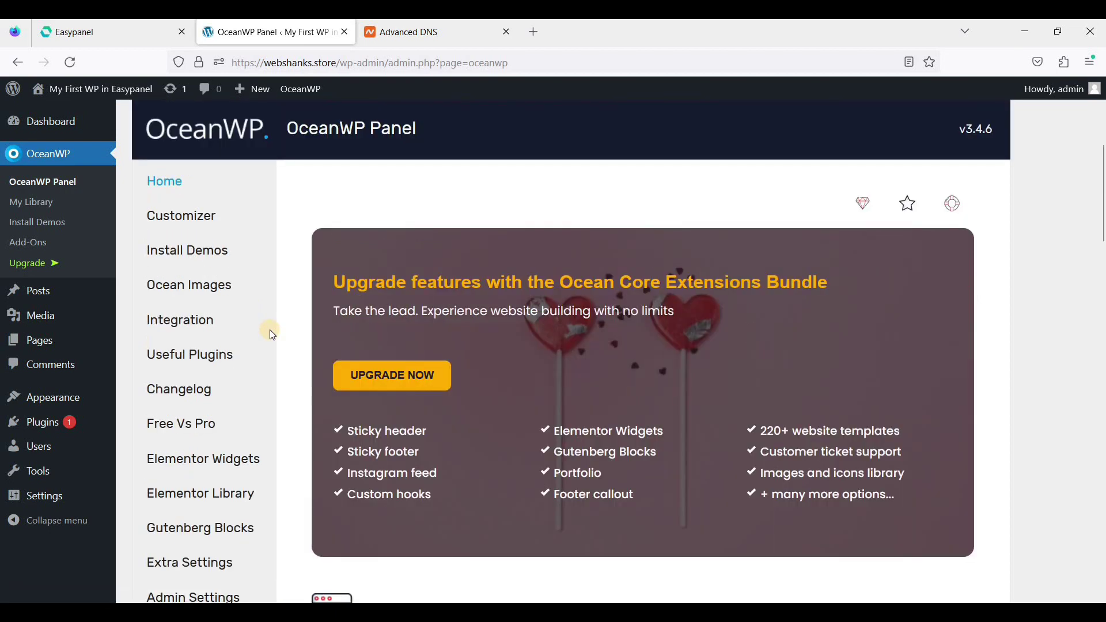
left_click(214, 255)
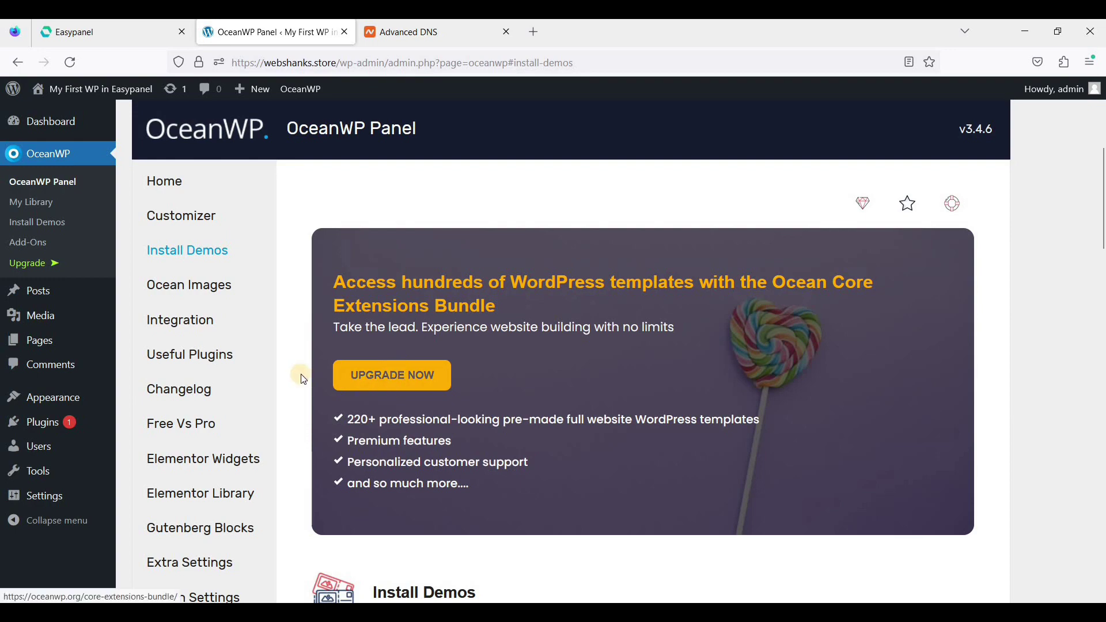
scroll(499, 416, "down", 4)
scroll(496, 403, "down", 3)
scroll(777, 346, "down", 3)
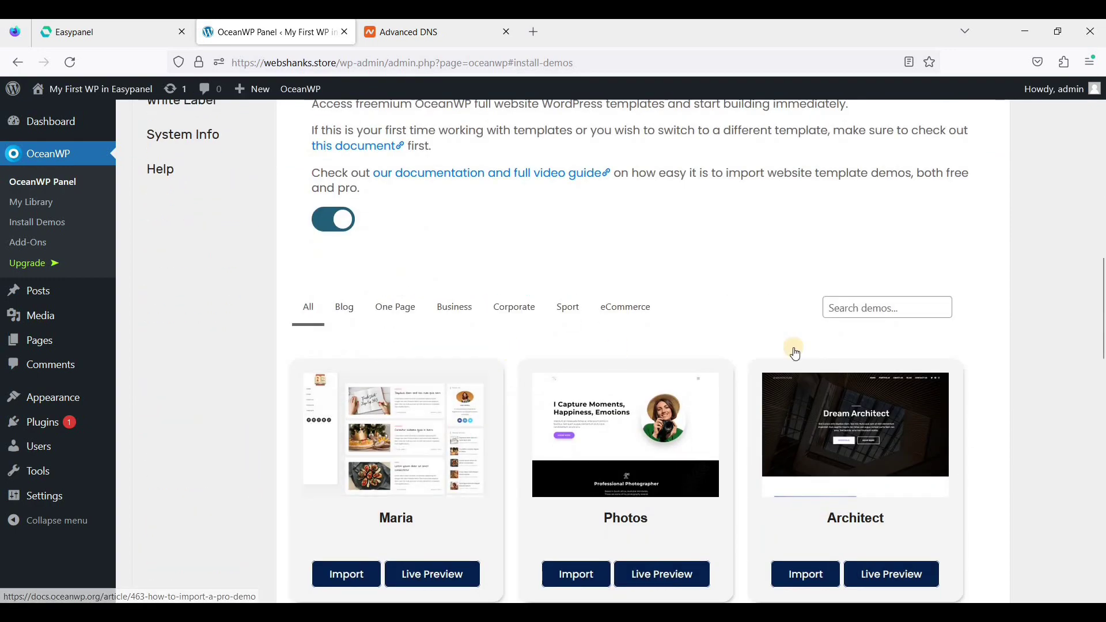
scroll(957, 353, "down", 3)
scroll(1037, 372, "down", 3)
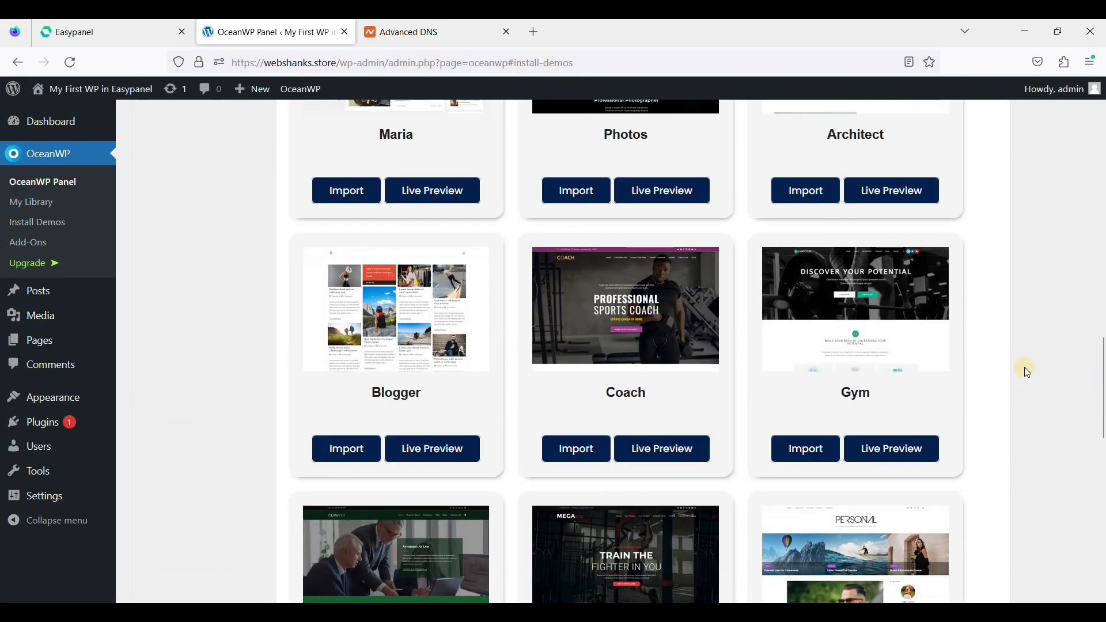
scroll(1020, 363, "down", 3)
scroll(897, 349, "down", 3)
scroll(951, 371, "down", 2)
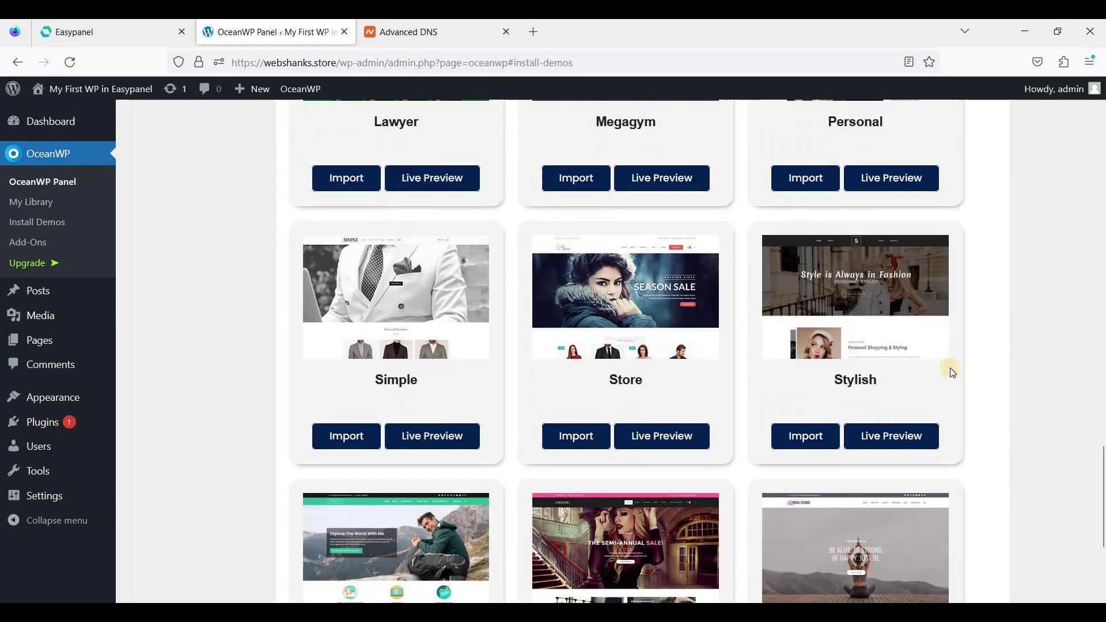
scroll(869, 336, "down", 2)
scroll(869, 336, "down", 3)
scroll(804, 398, "down", 2)
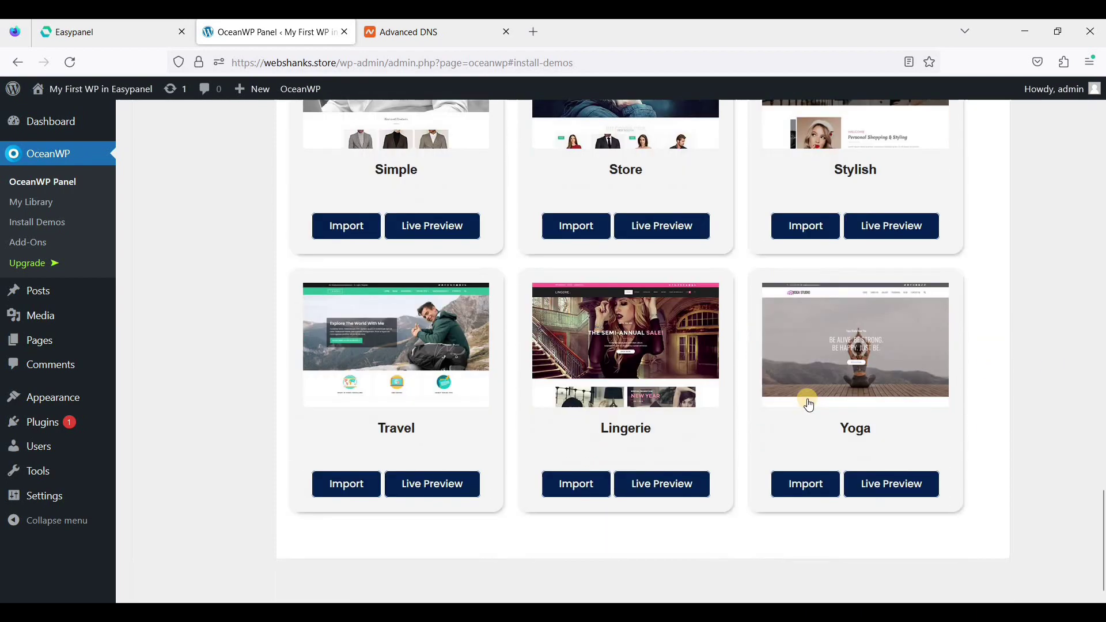
scroll(799, 393, "down", 2)
scroll(567, 371, "up", 10)
scroll(568, 372, "up", 3)
scroll(1020, 372, "up", 3)
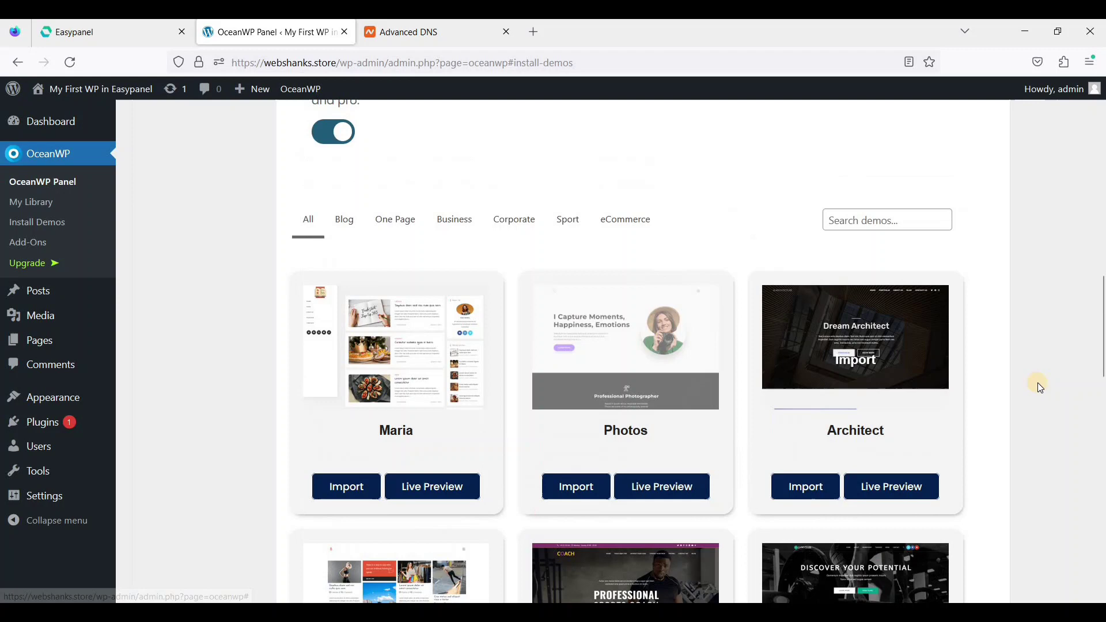
scroll(1070, 386, "down", 2)
scroll(1071, 386, "down", 3)
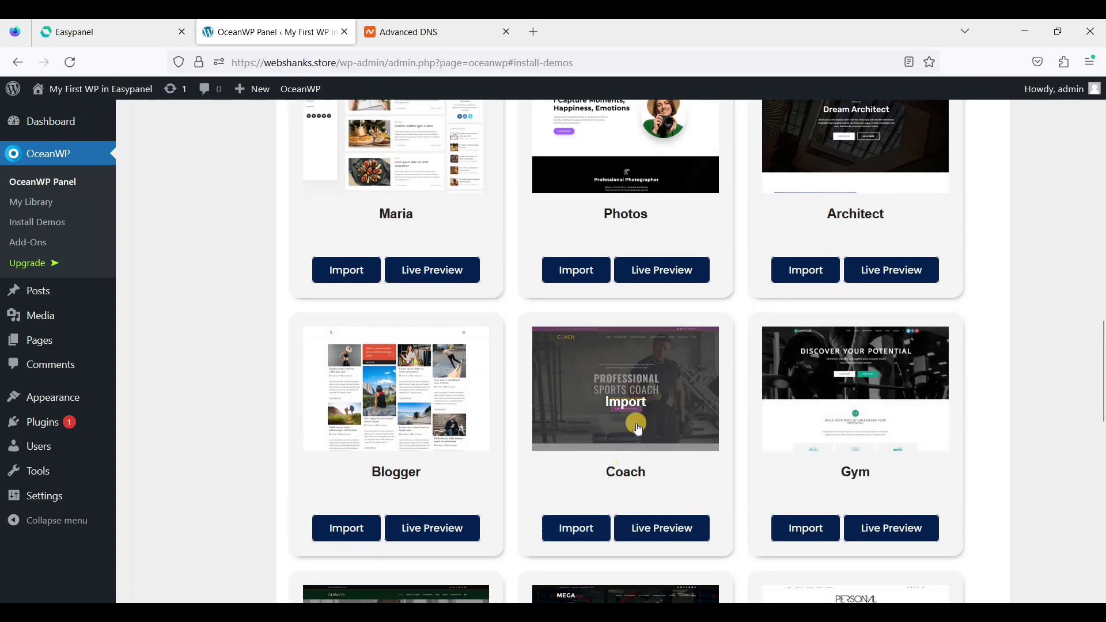
Import the Coach demo with XML content, customizer settings, widgets and contact form
left_click(582, 532)
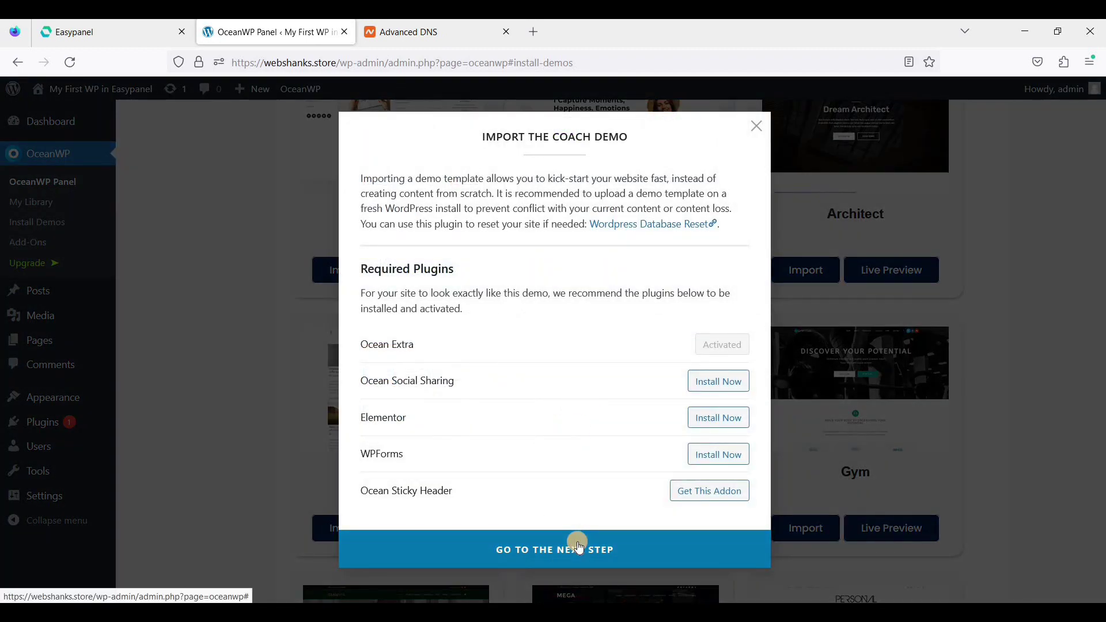
left_click(566, 552)
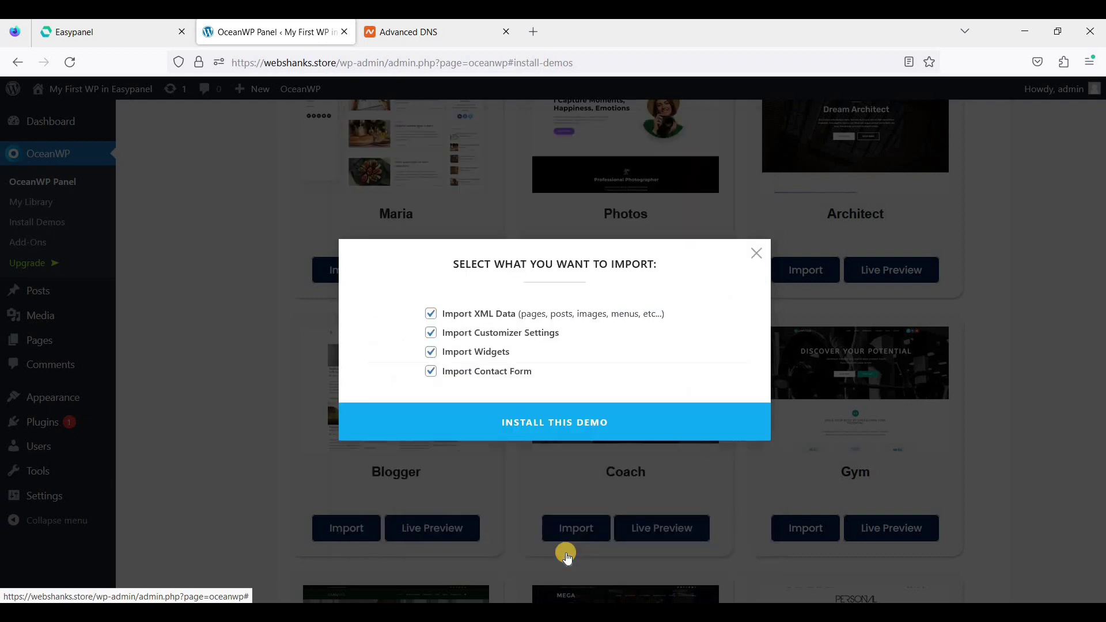
left_click(544, 433)
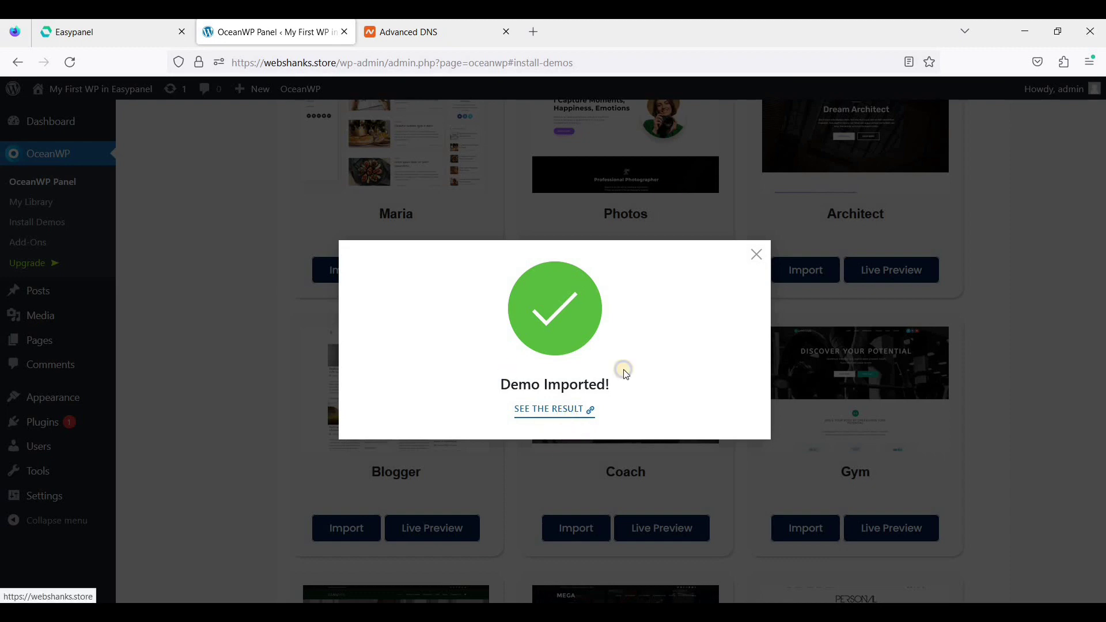
View the imported Coach demo at webshanks.store in a new tab, then dismiss Demo Imported
right_click(568, 418)
left_click(630, 164)
left_click(420, 31)
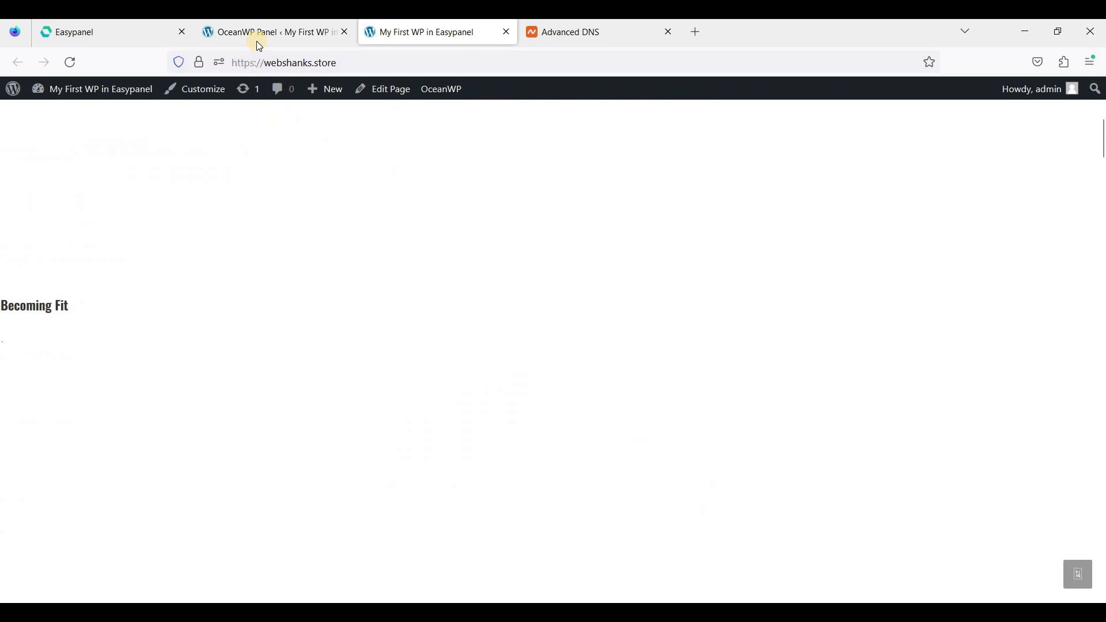
left_click(267, 32)
left_click(754, 258)
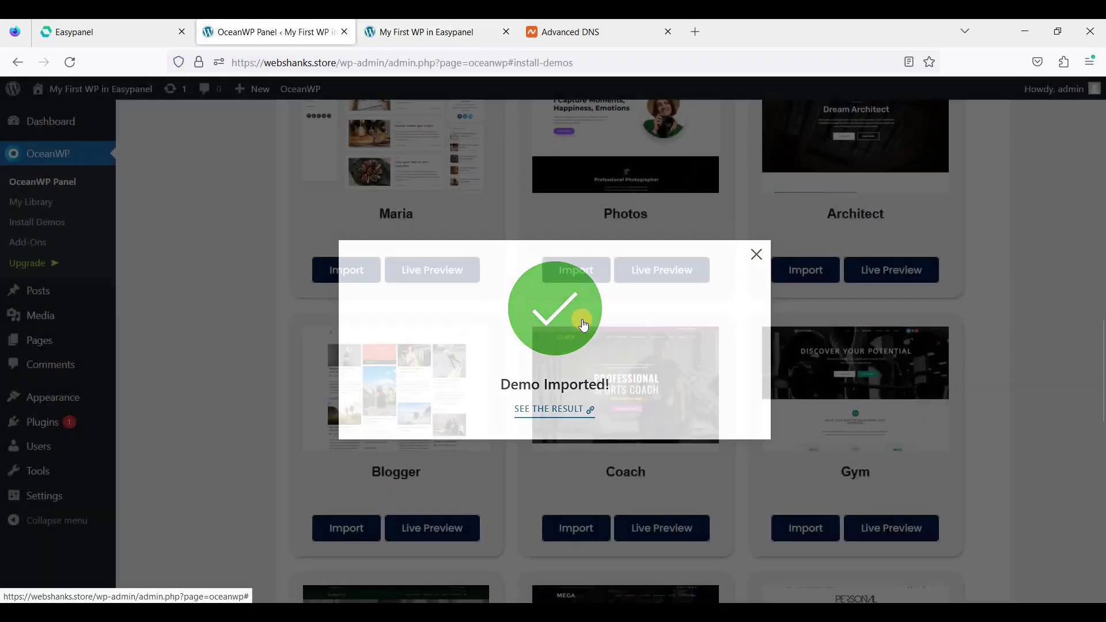
scroll(553, 346, "up", 5)
scroll(568, 356, "down", 3)
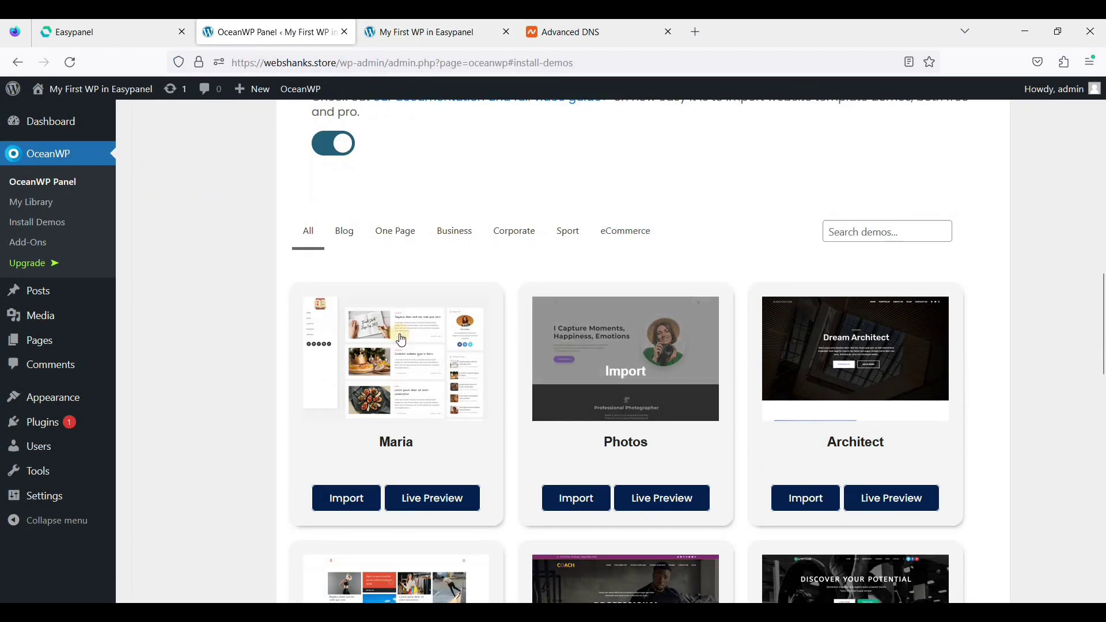
scroll(569, 356, "down", 1)
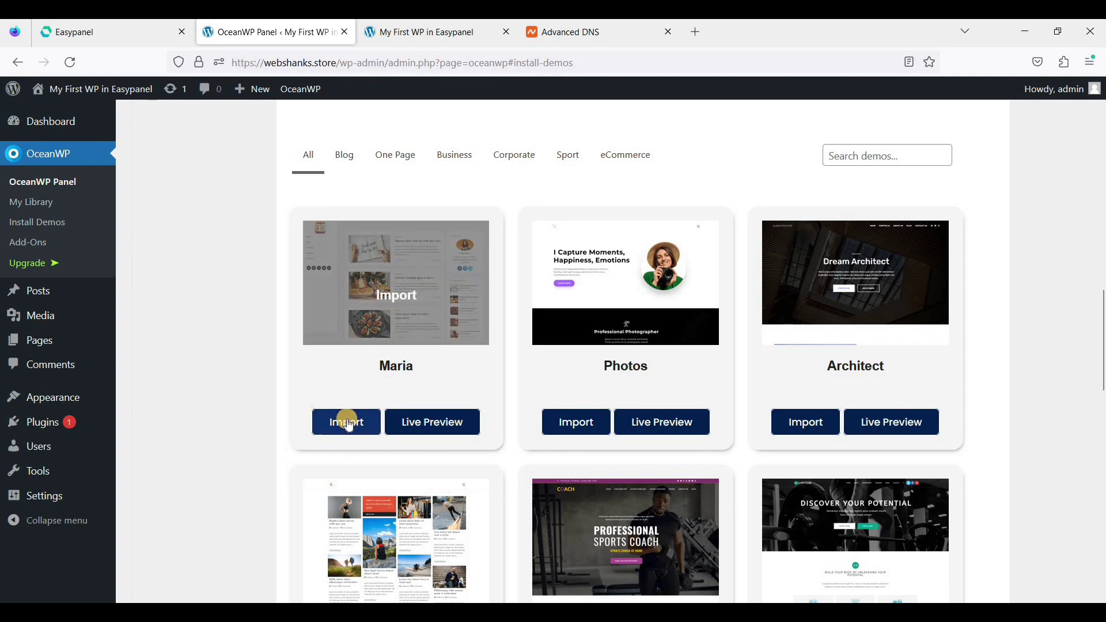
Install Ocean Social Sharing, Elementor, WPForms and Ocean Stick Anything, then import the Maria demo
left_click(372, 422)
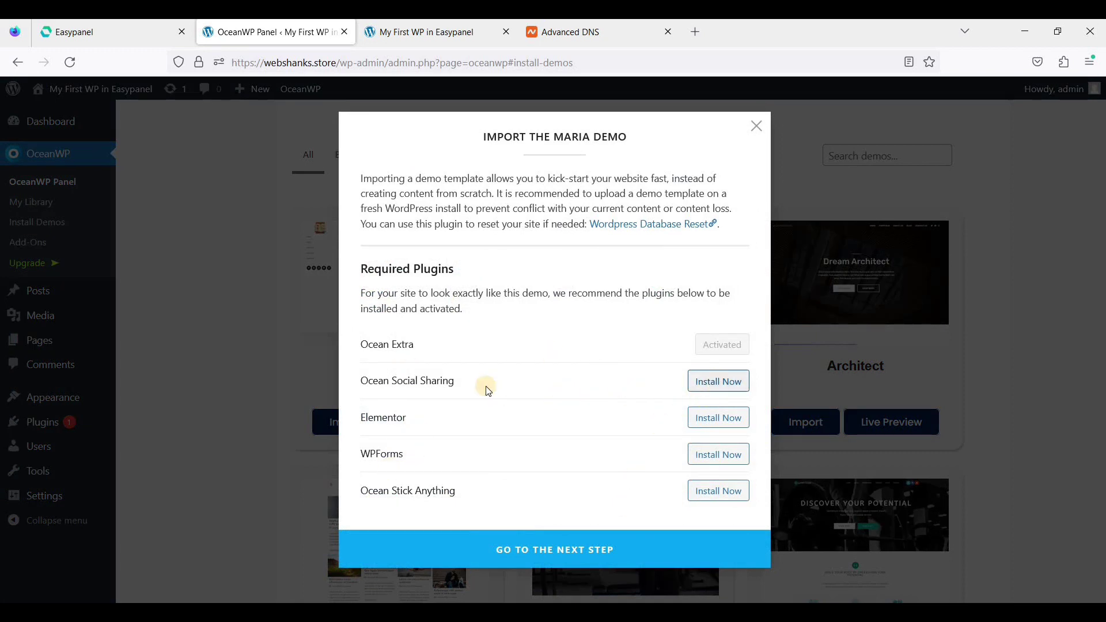
left_click(718, 381)
left_click(709, 418)
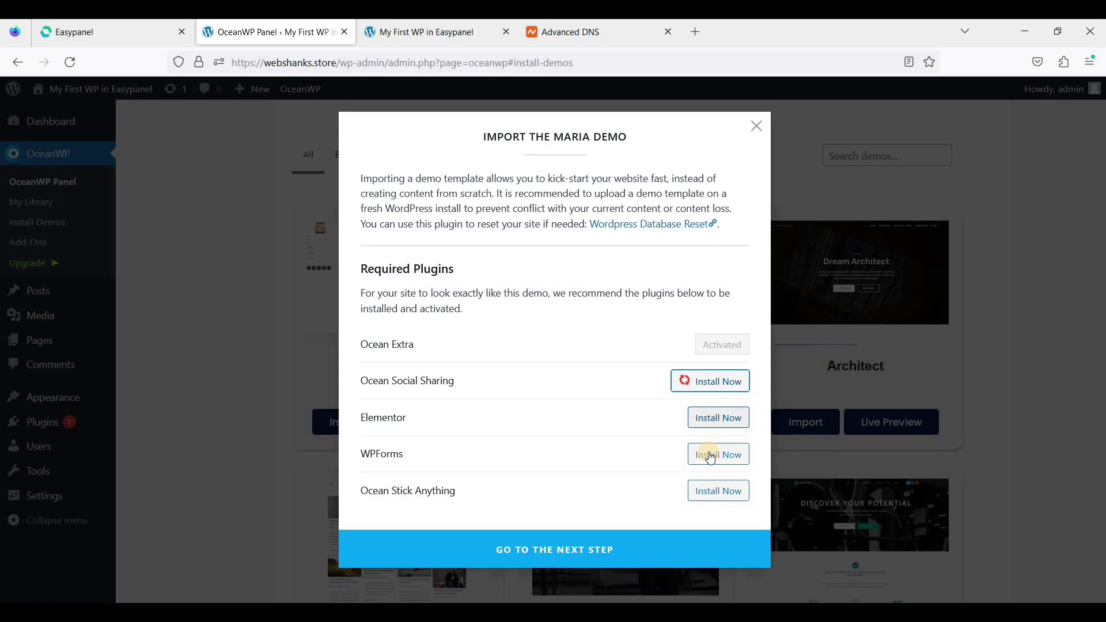
left_click(717, 455)
left_click(718, 491)
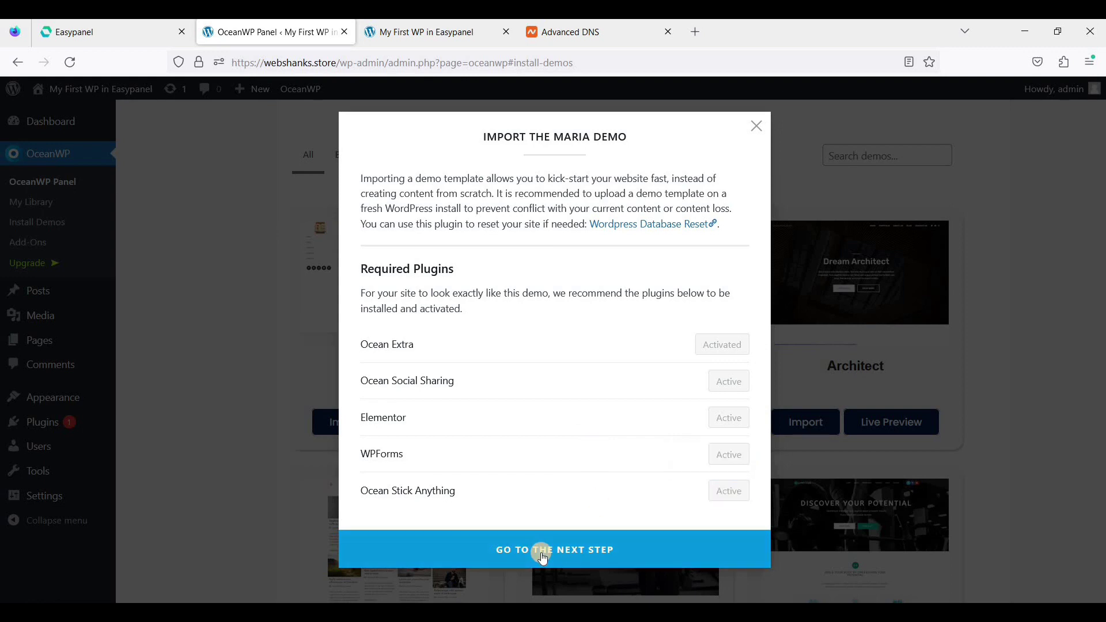
left_click(560, 549)
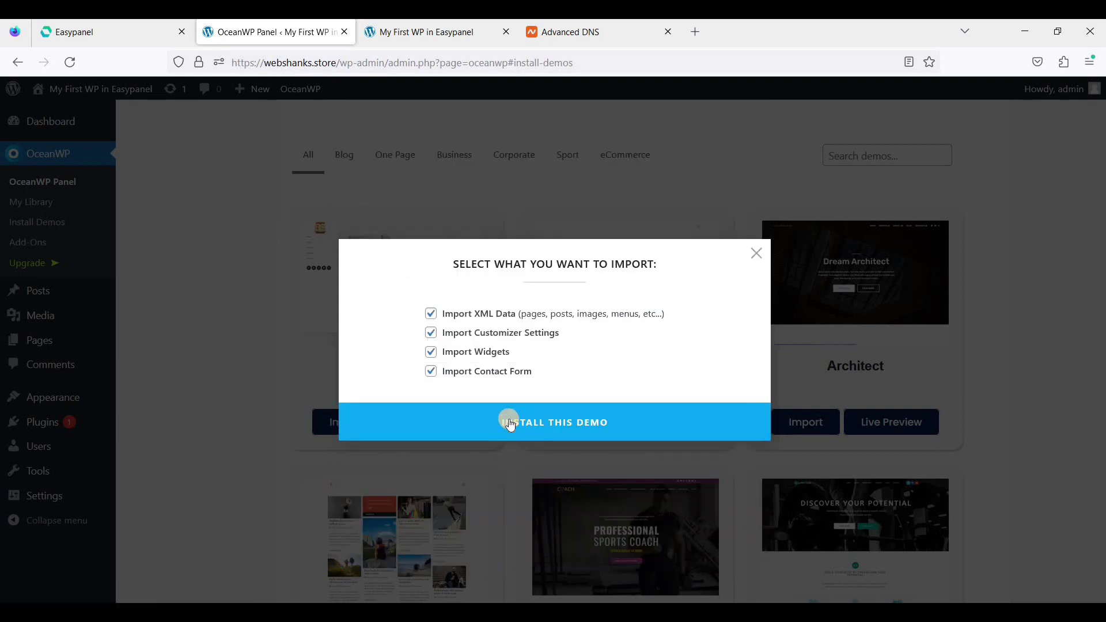
left_click(531, 425)
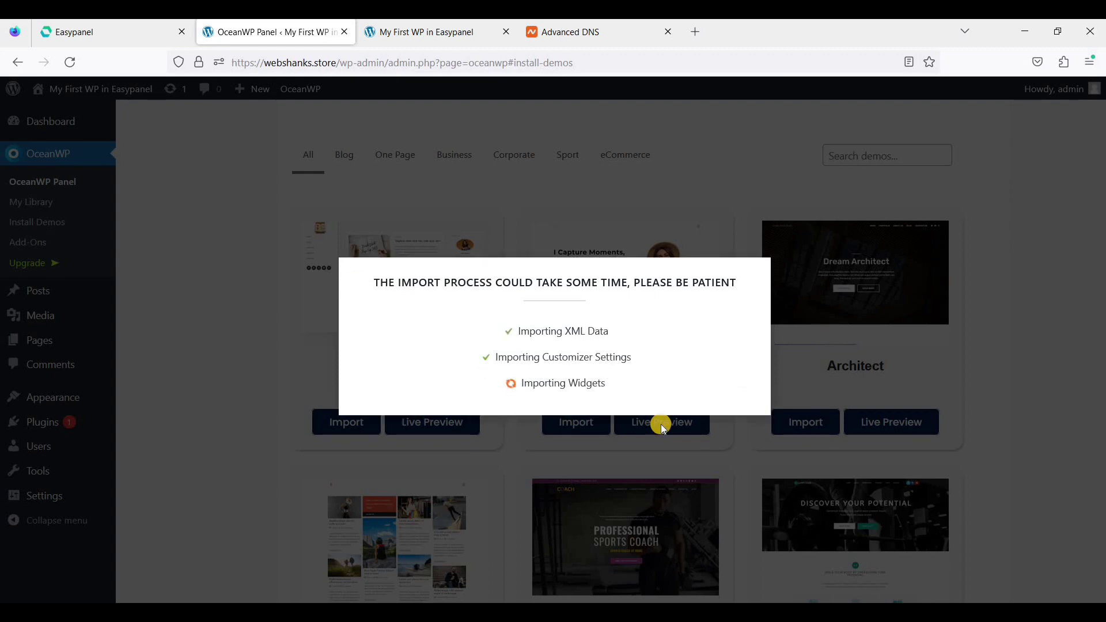
Reload the webshanks.store tab to show the Maria layout with side menu and newsletter widget
left_click(427, 31)
right_click(446, 214)
right_click(774, 185)
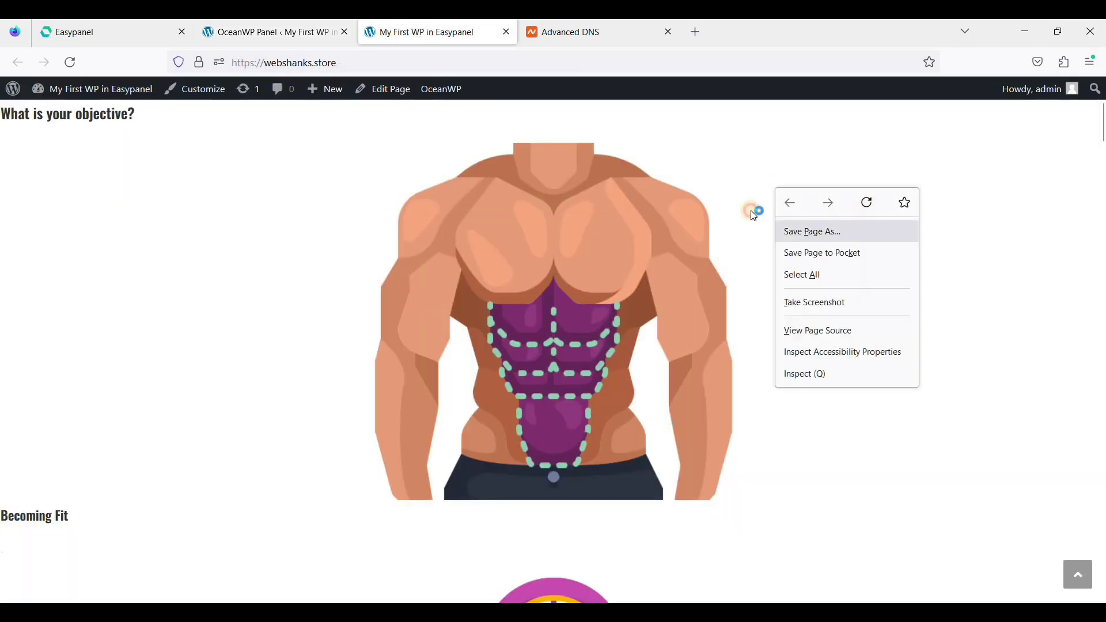
left_click(867, 202)
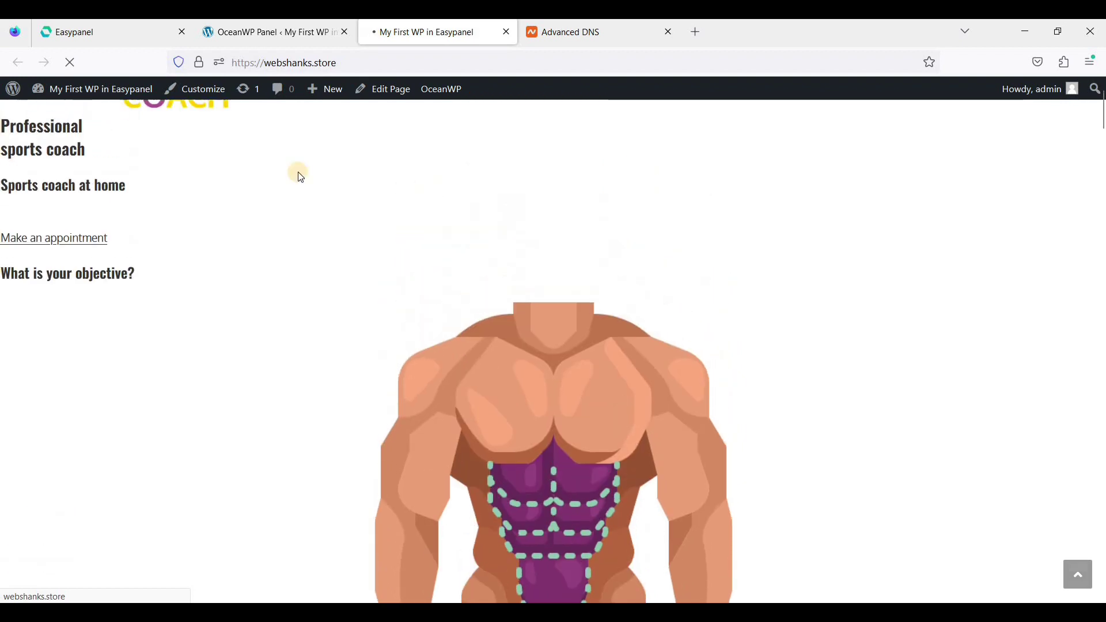
scroll(504, 229, "down", 5)
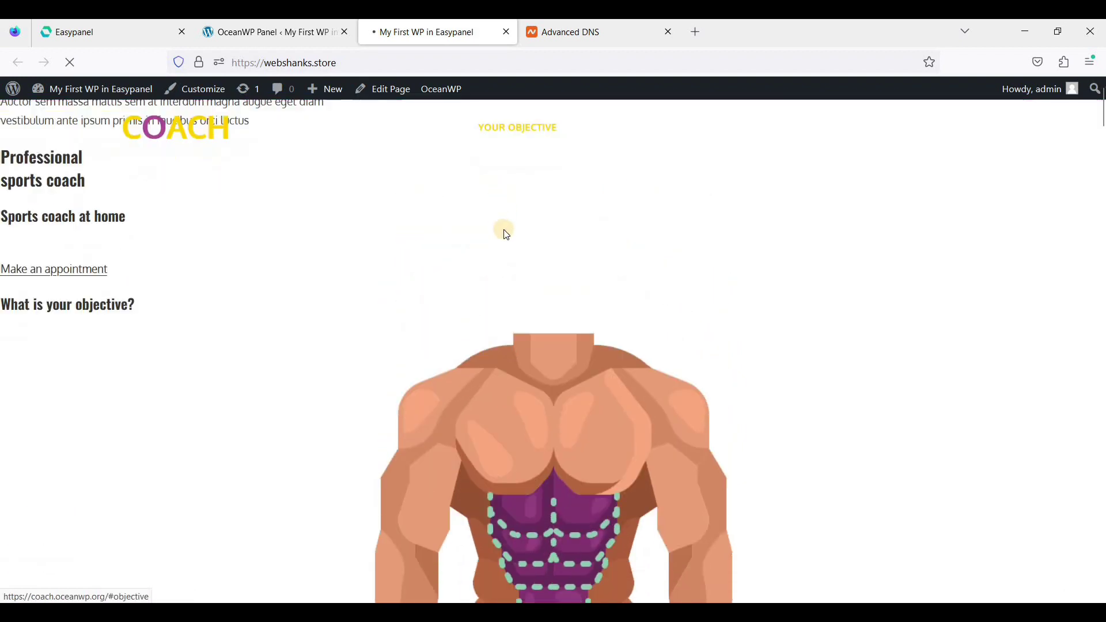
scroll(504, 229, "down", 5)
scroll(505, 229, "down", 5)
scroll(504, 229, "down", 1)
scroll(504, 230, "up", 10)
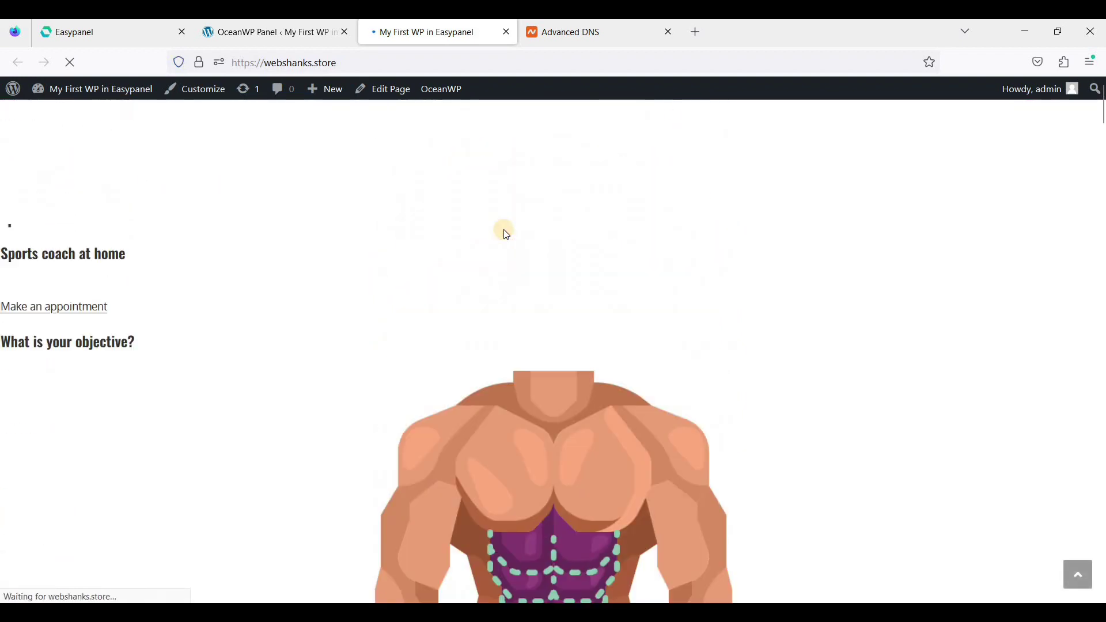
scroll(467, 260, "down", 8)
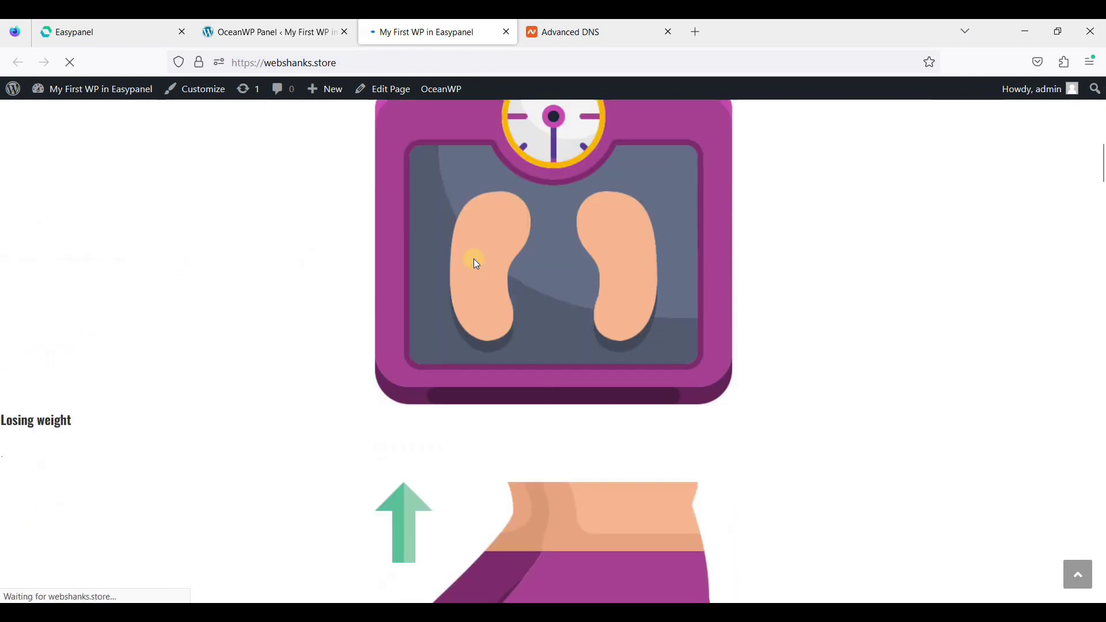
scroll(473, 259, "down", 4)
scroll(473, 266, "down", 5)
scroll(472, 266, "down", 5)
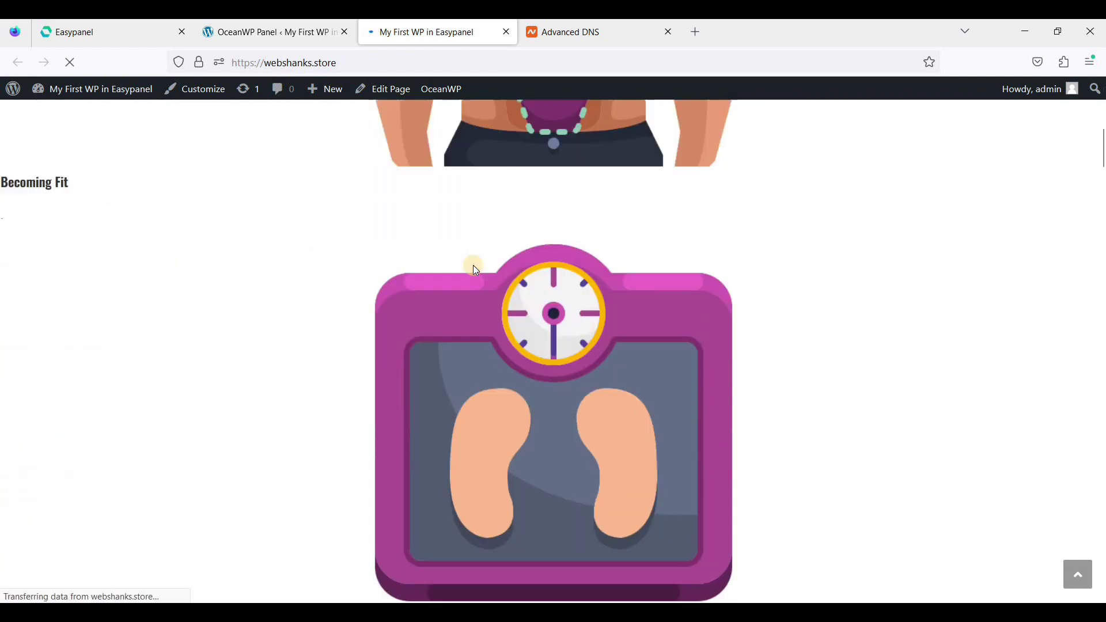
scroll(473, 266, "up", 10)
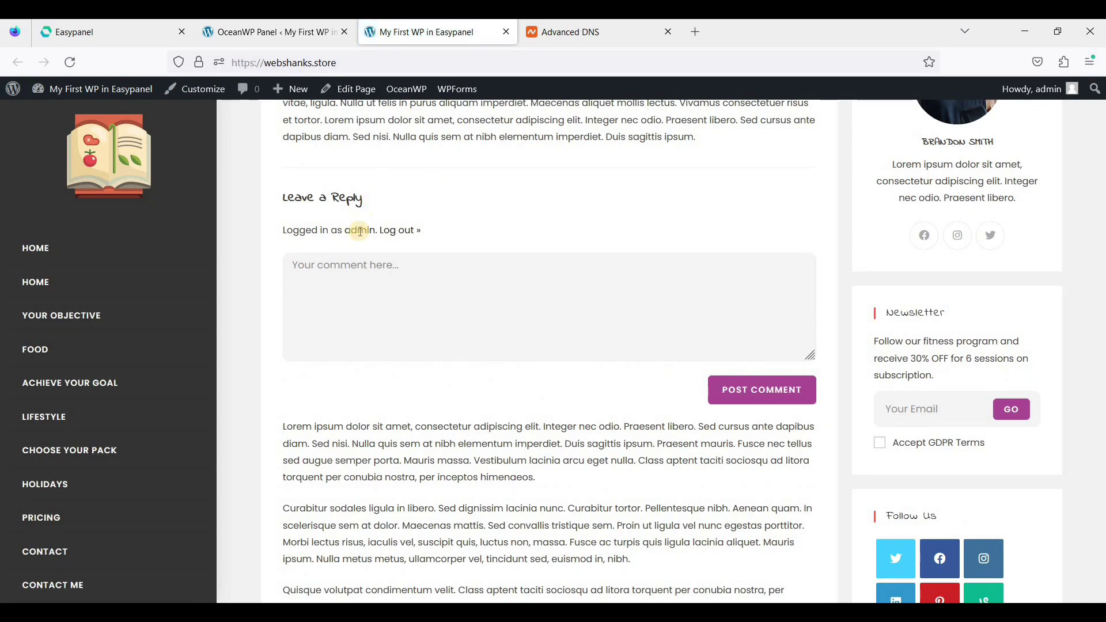
scroll(370, 234, "up", 3)
scroll(369, 260, "up", 3)
scroll(369, 265, "up", 5)
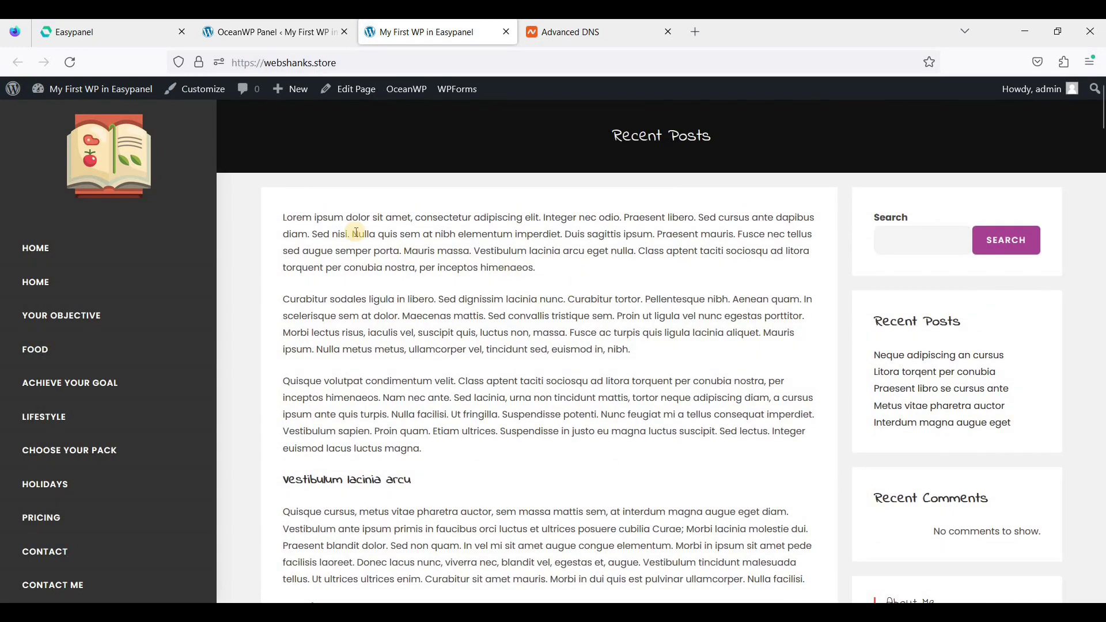
scroll(114, 346, "down", 3)
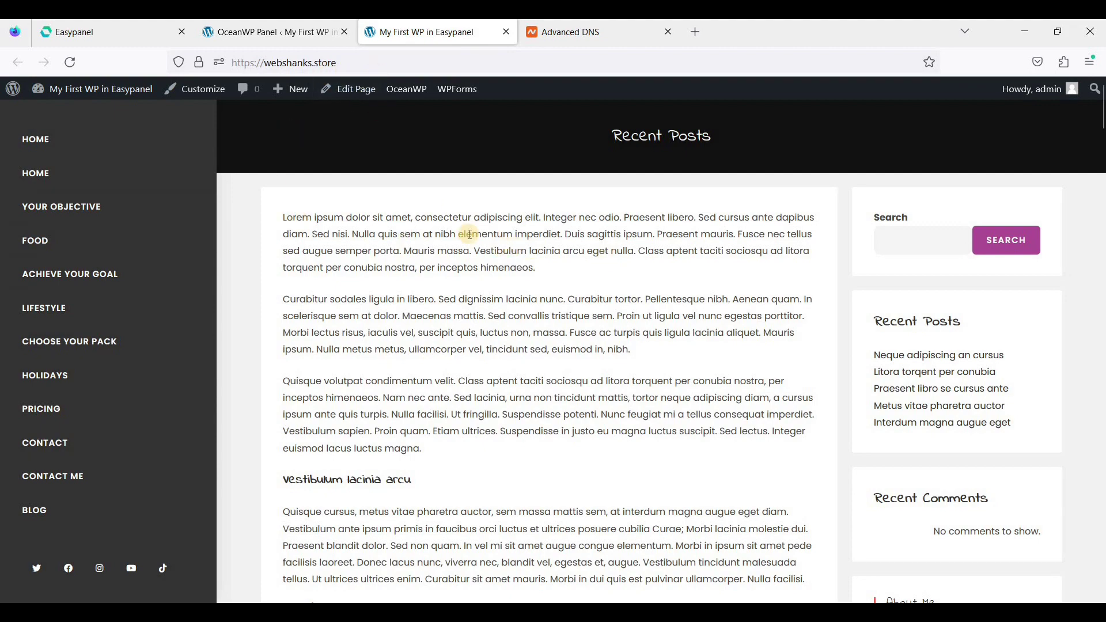
scroll(576, 285, "down", 4)
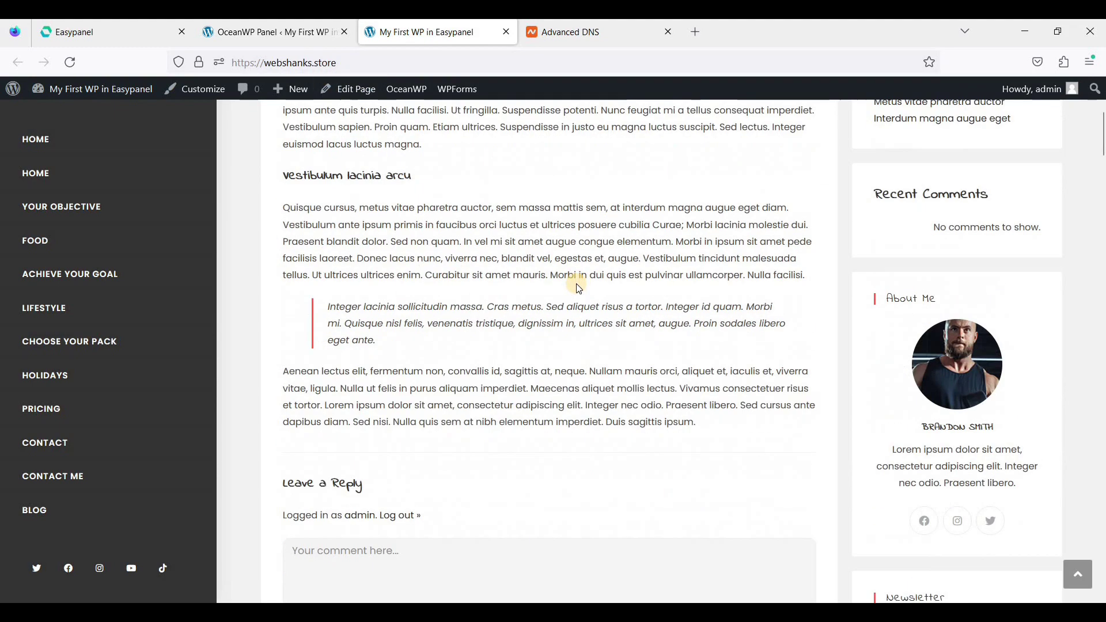
scroll(576, 286, "up", 5)
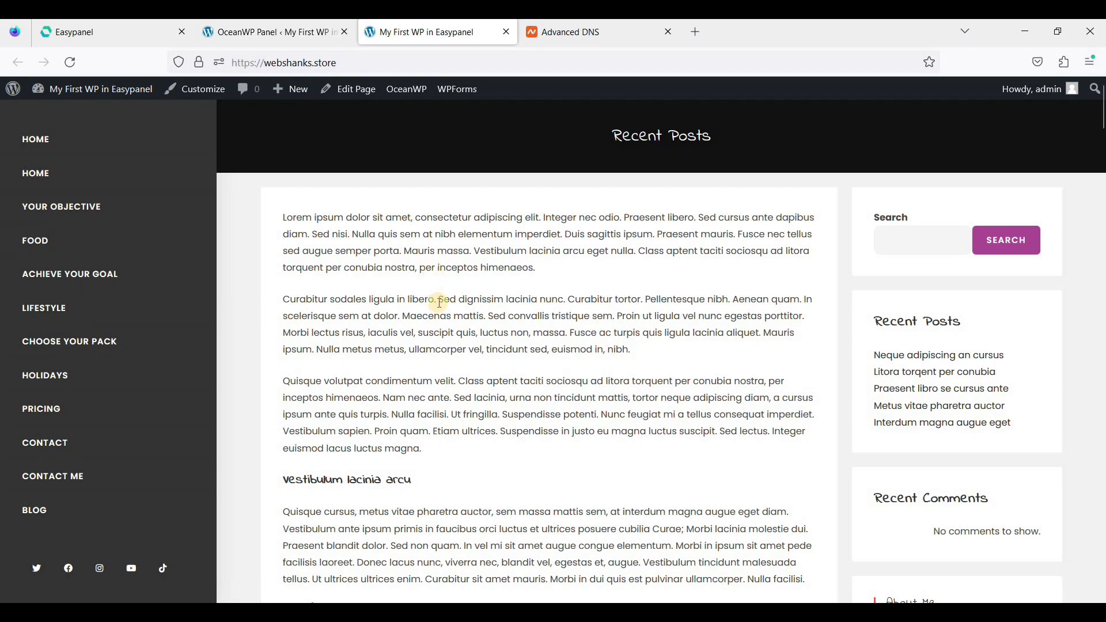
scroll(477, 308, "down", 4)
scroll(478, 308, "up", 5)
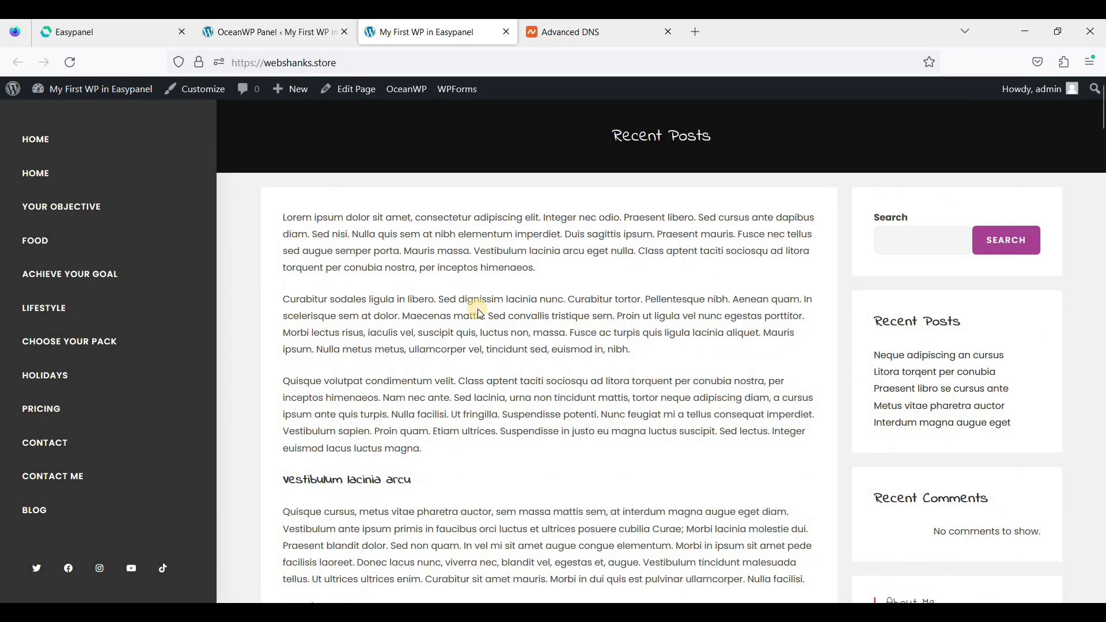